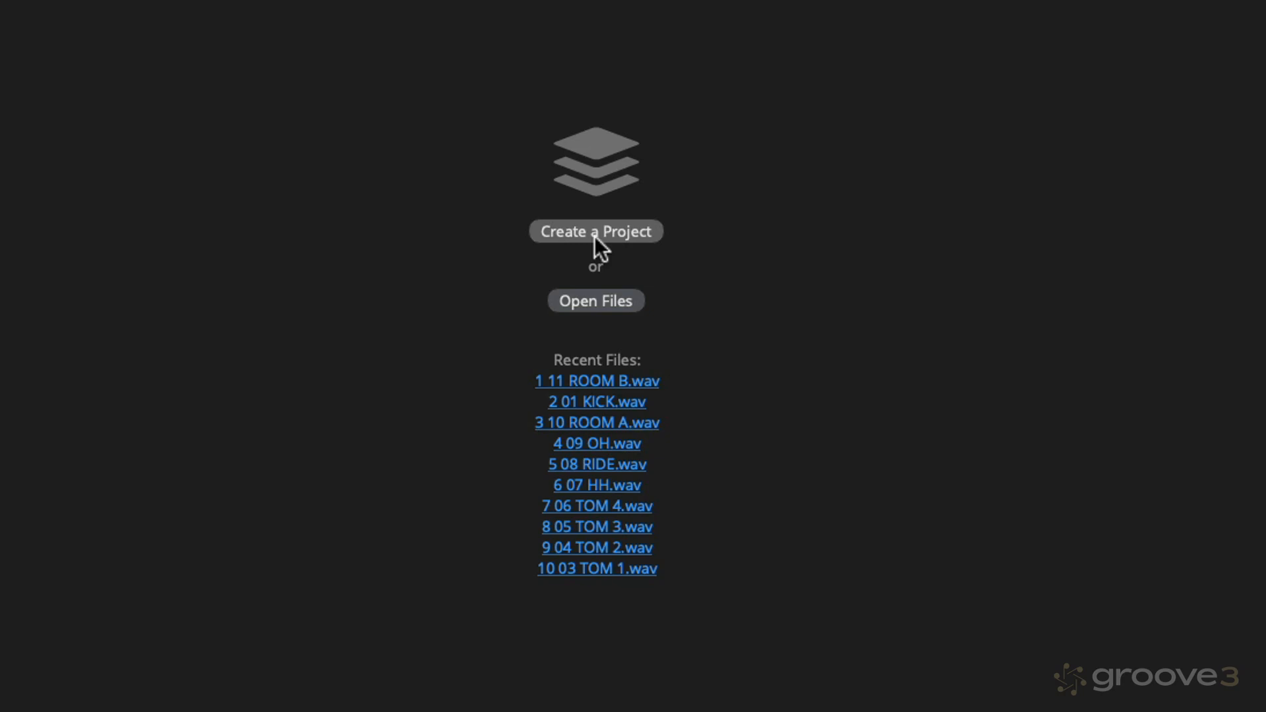
click(595, 236)
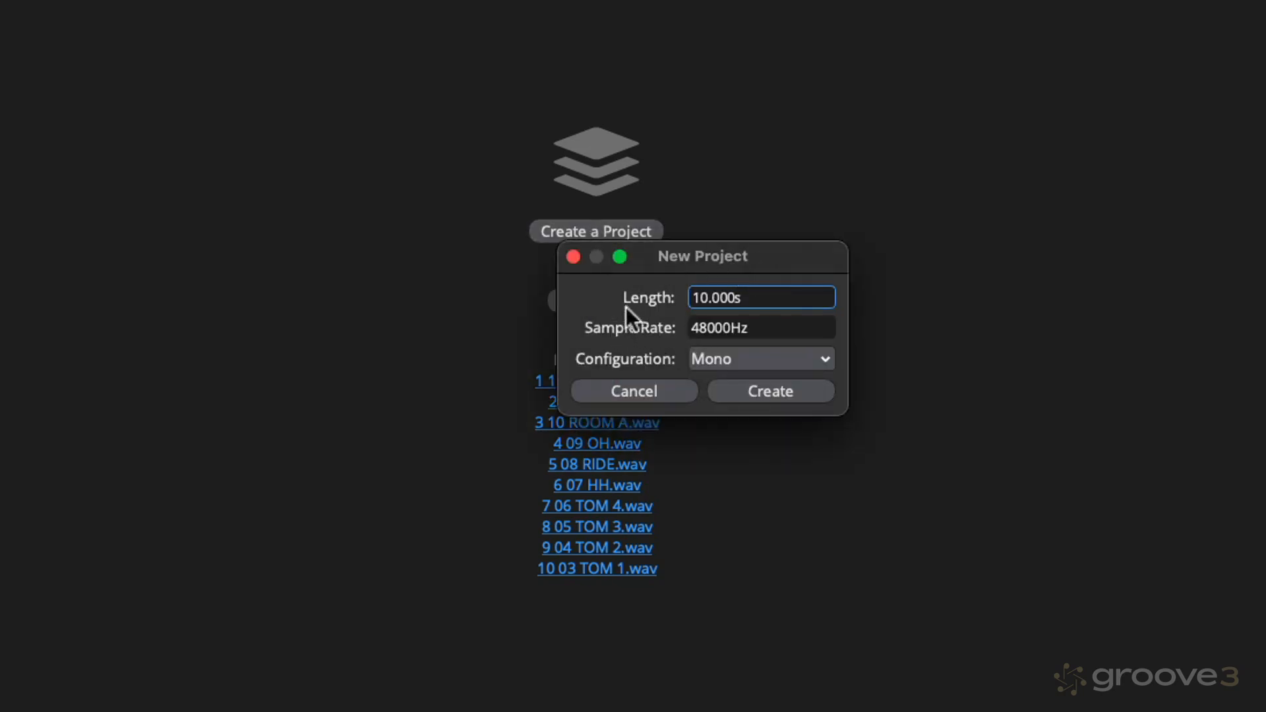
click(728, 358)
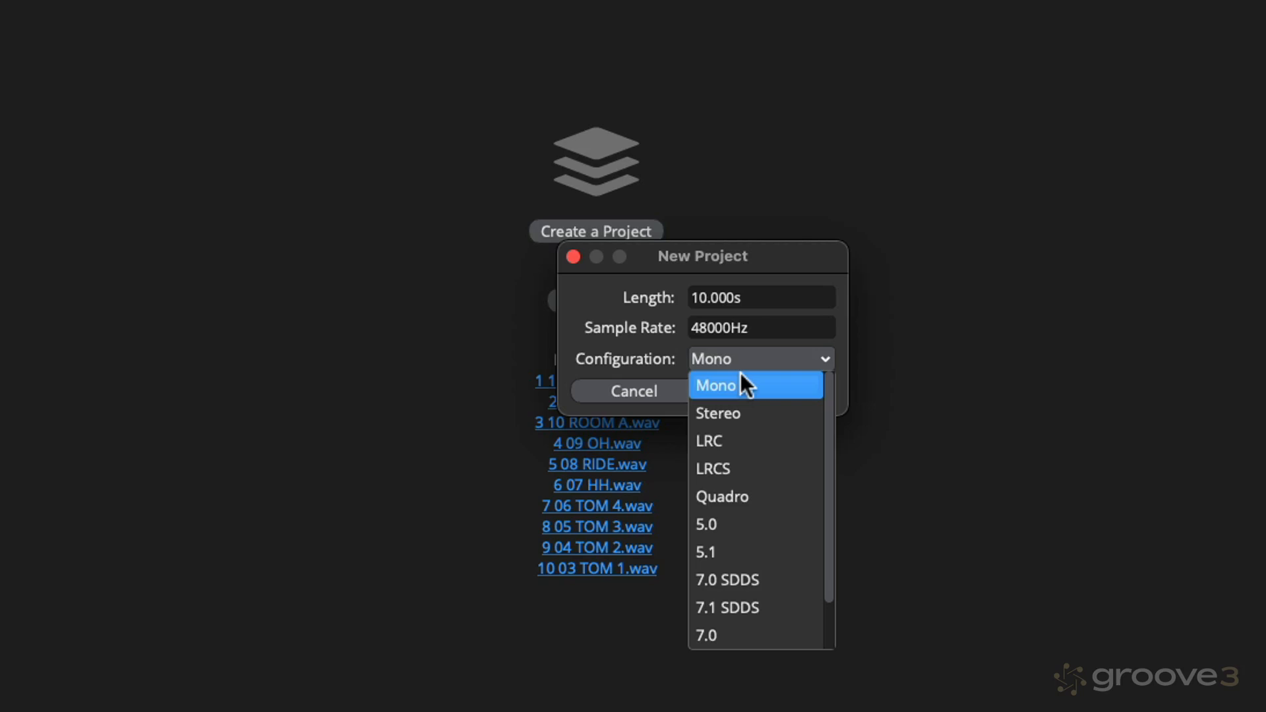
click(731, 413)
click(572, 256)
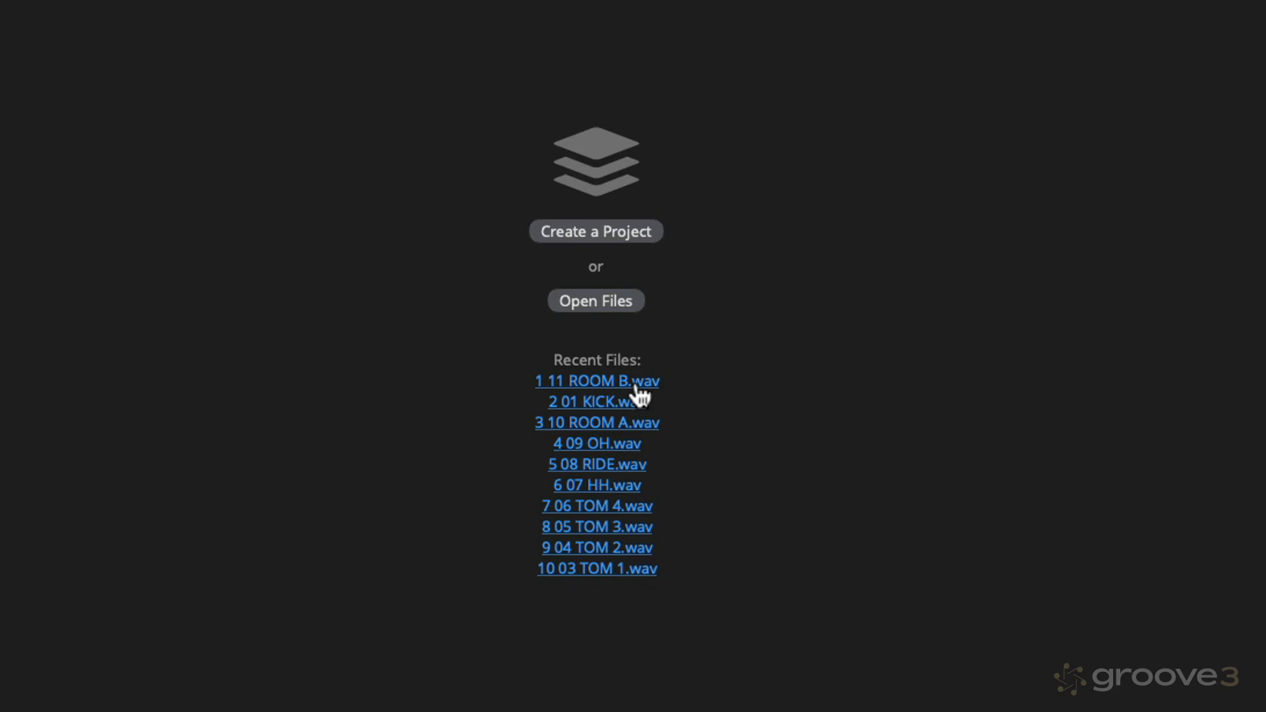
Open 11 ROOM B.wav from the recent files and play a few seconds of it before closing it.
click(646, 383)
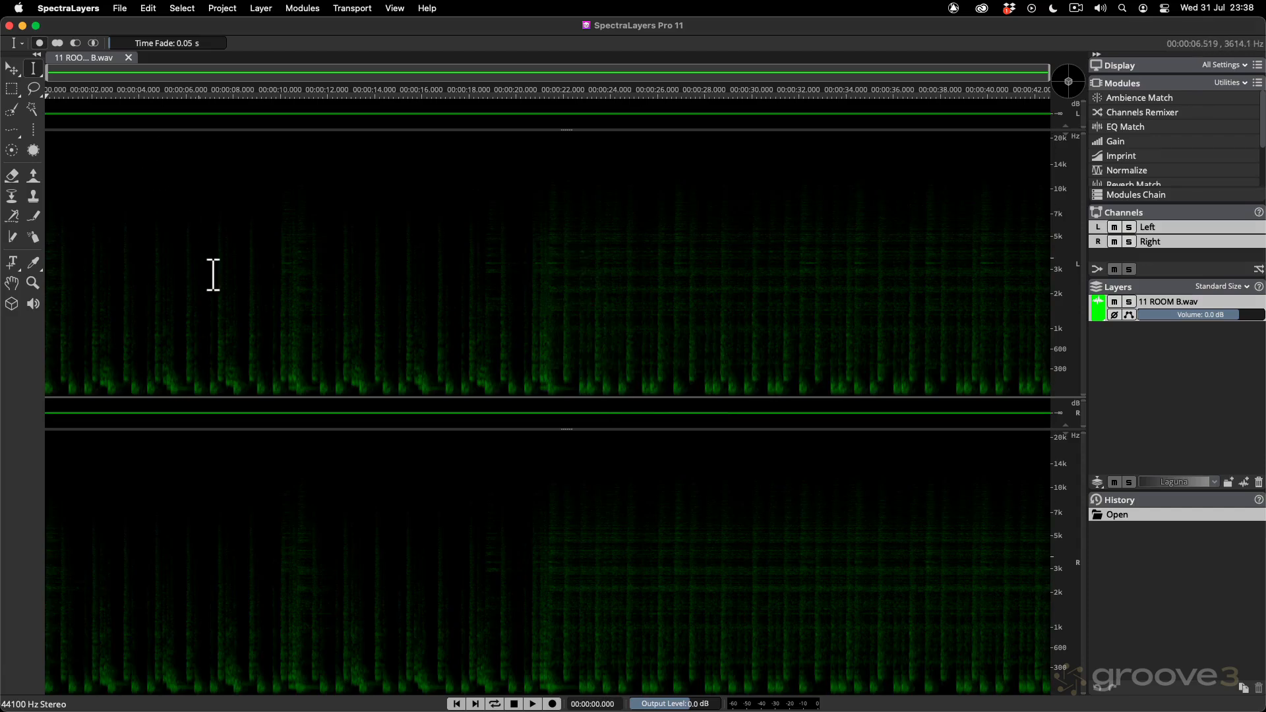
key(space)
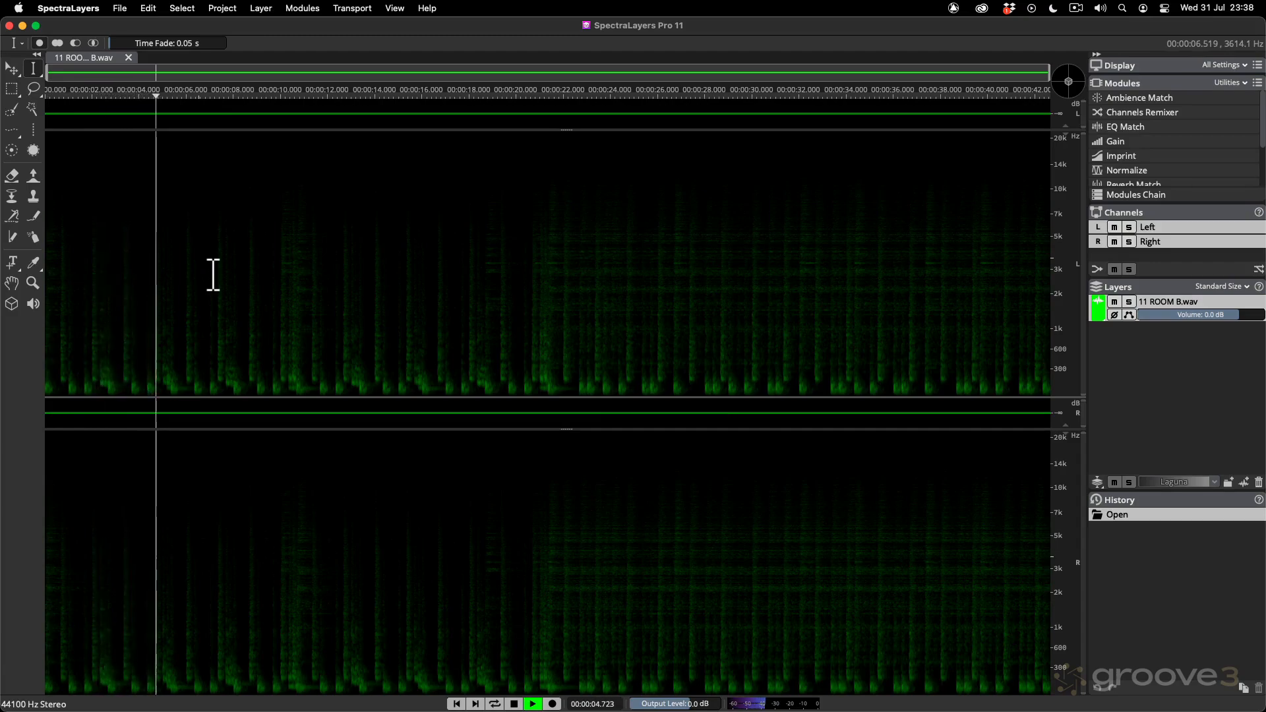
key(space)
click(129, 57)
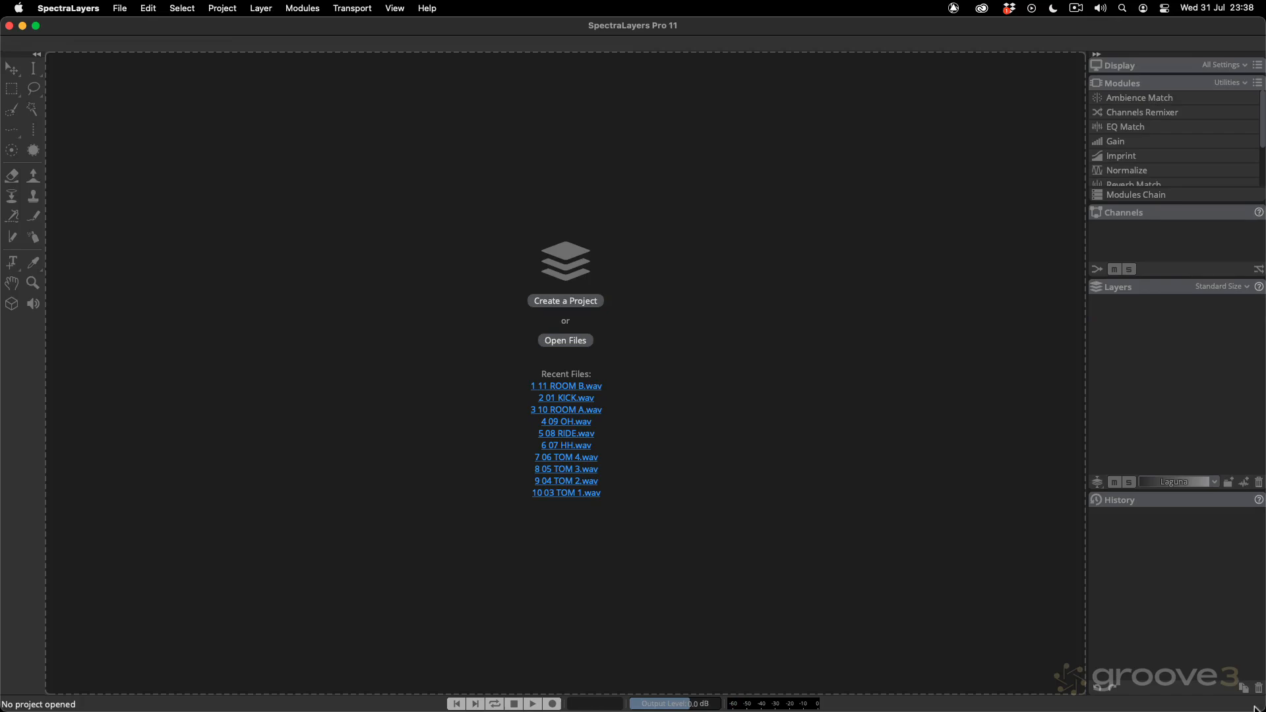
Narrow the application window to expose the desktop and open the STEMS folder.
drag(1261, 707, 1164, 706)
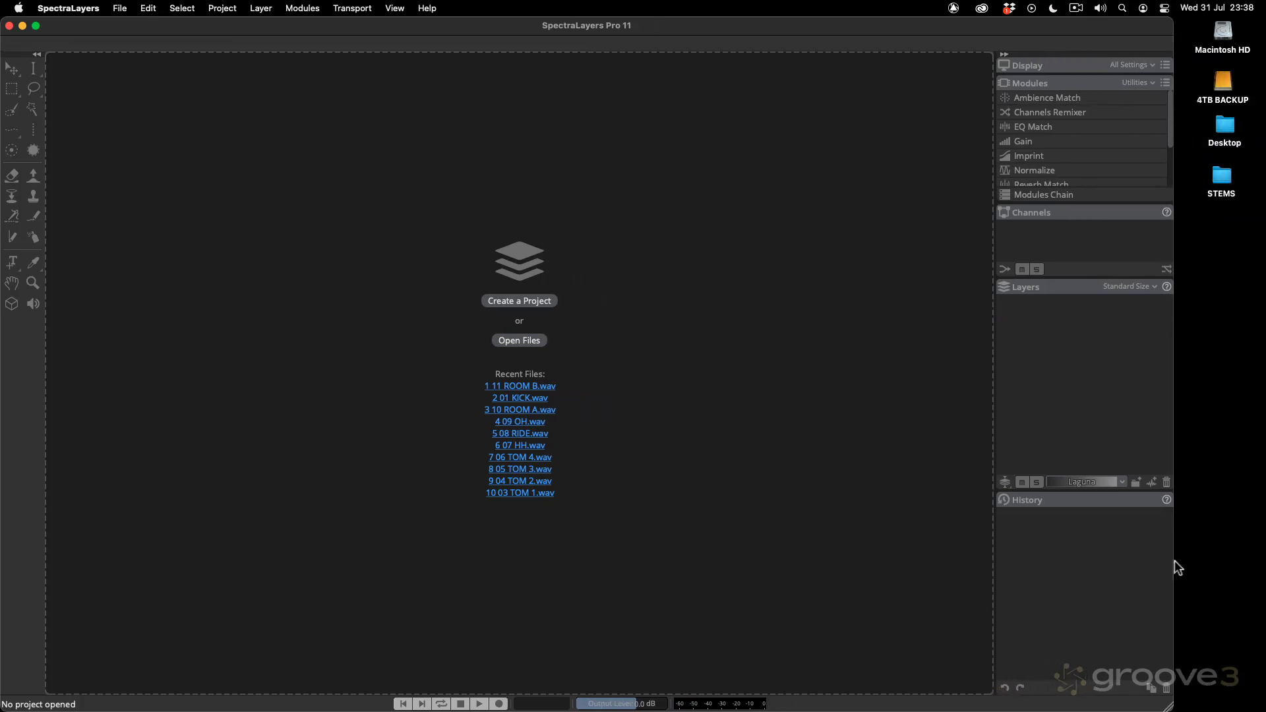
click(1218, 267)
click(1220, 177)
double_click(1220, 181)
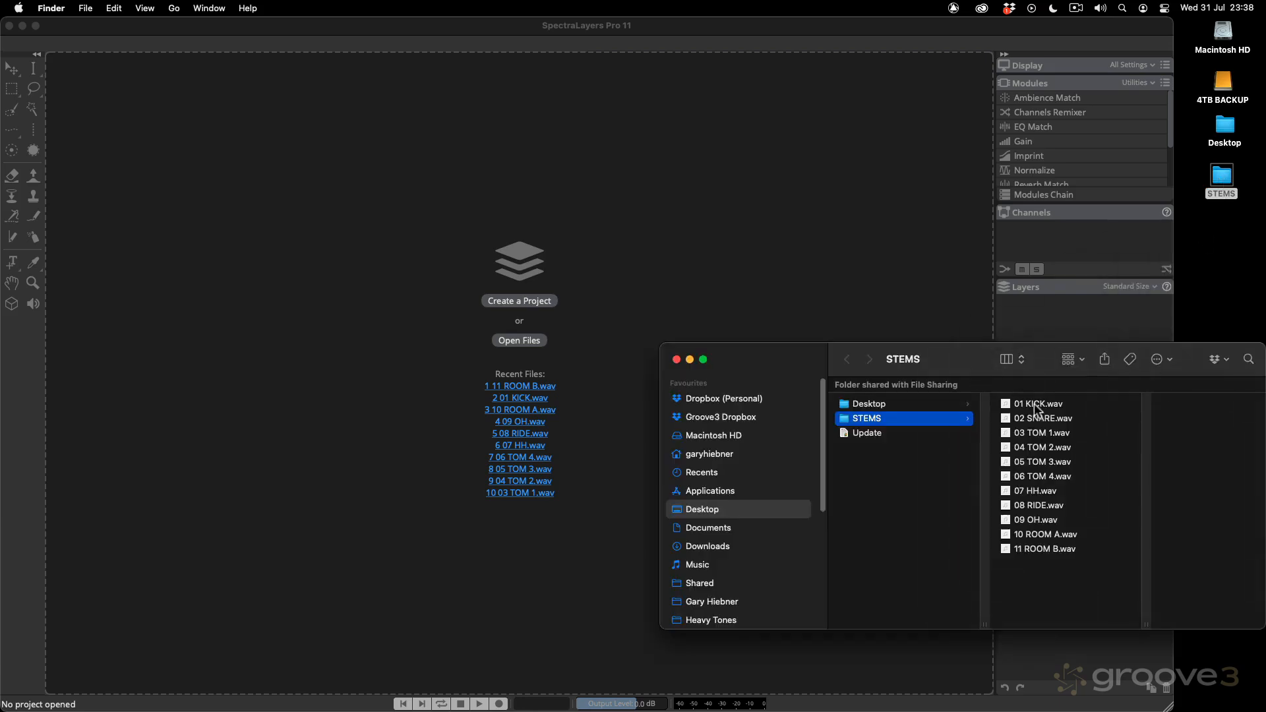
Load 01 KICK.wav from the STEMS folder as a project and close it again.
drag(1038, 409, 391, 212)
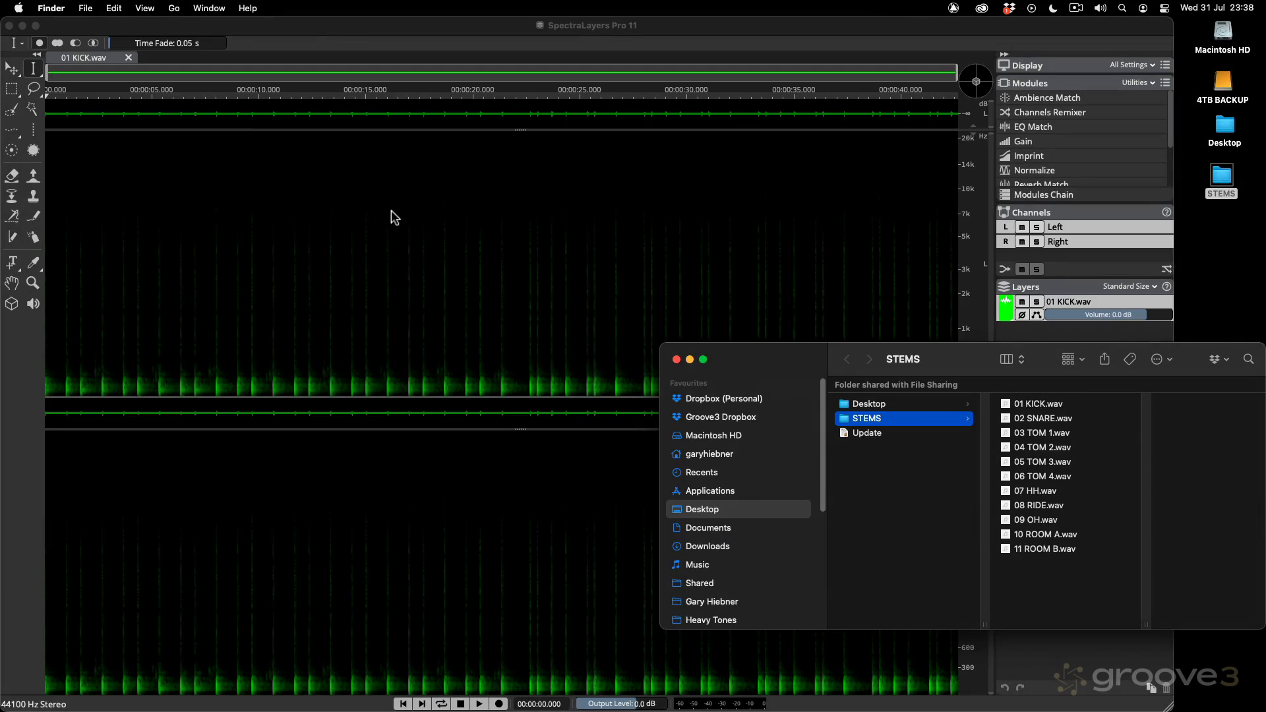
click(129, 58)
Import all the stems from 01 KICK.wav to 11 ROOM B.wav as separate projects.
click(1208, 465)
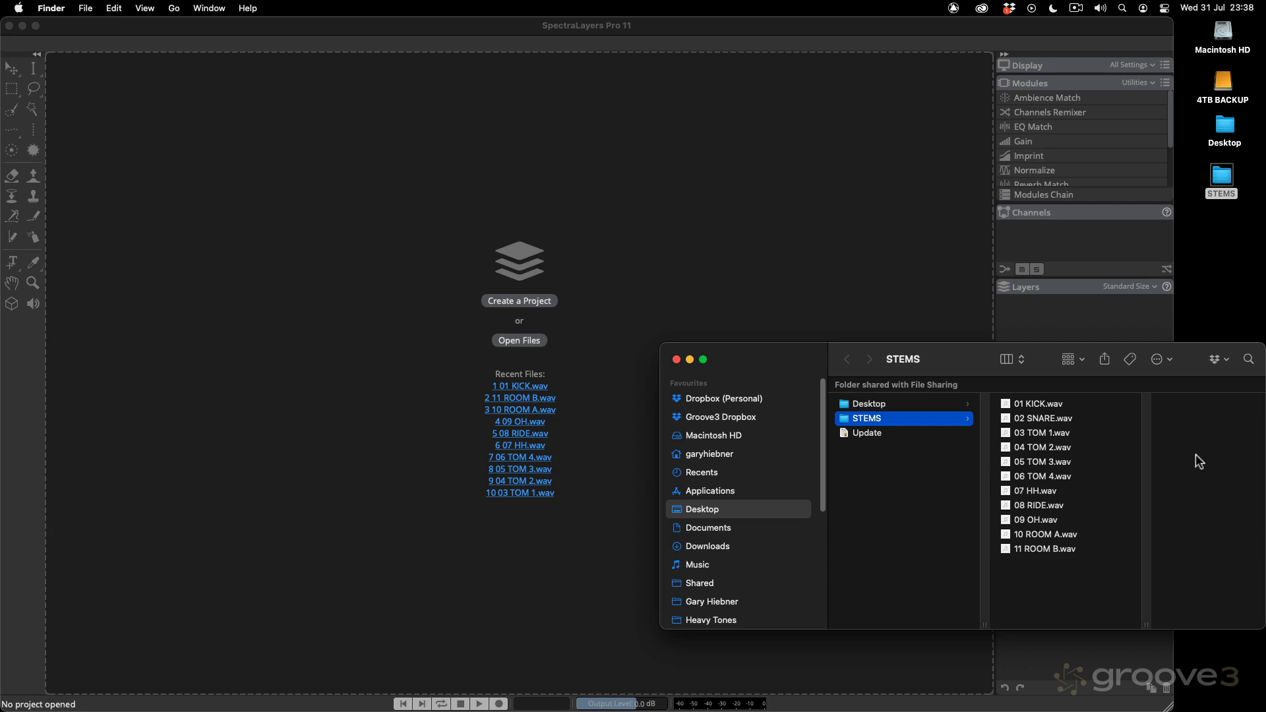
click(1069, 405)
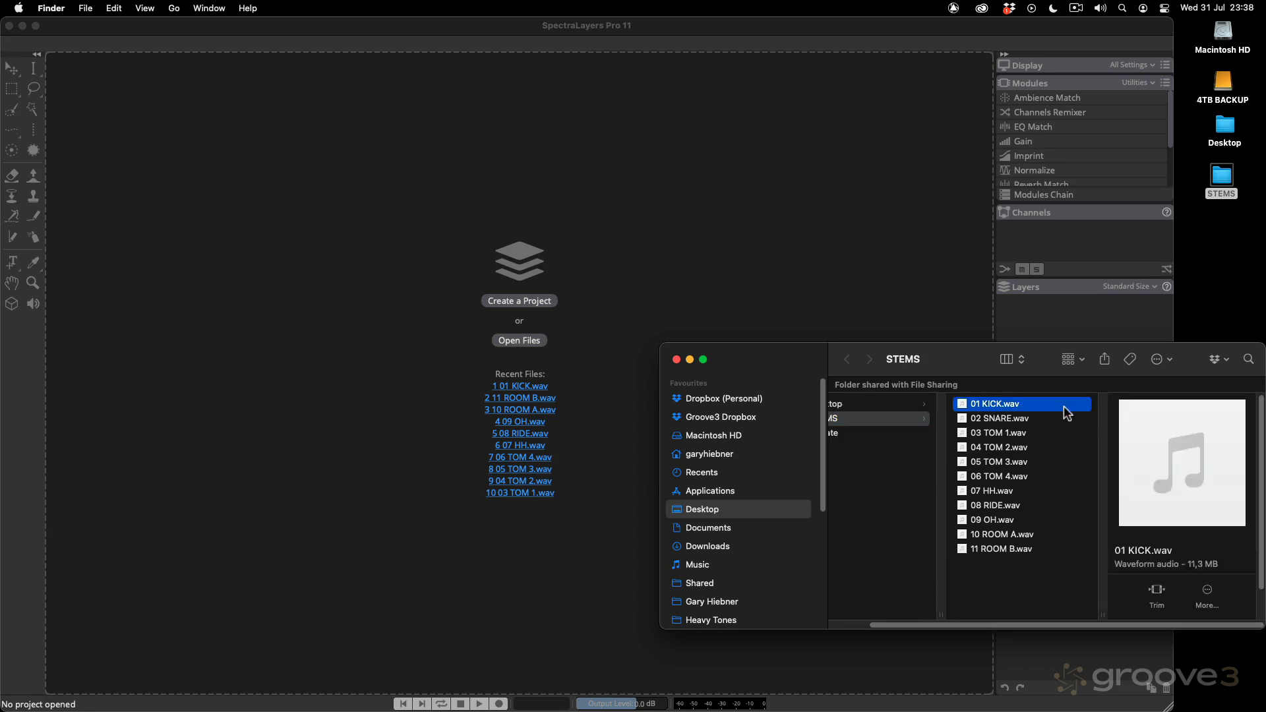
shift+click(1016, 548)
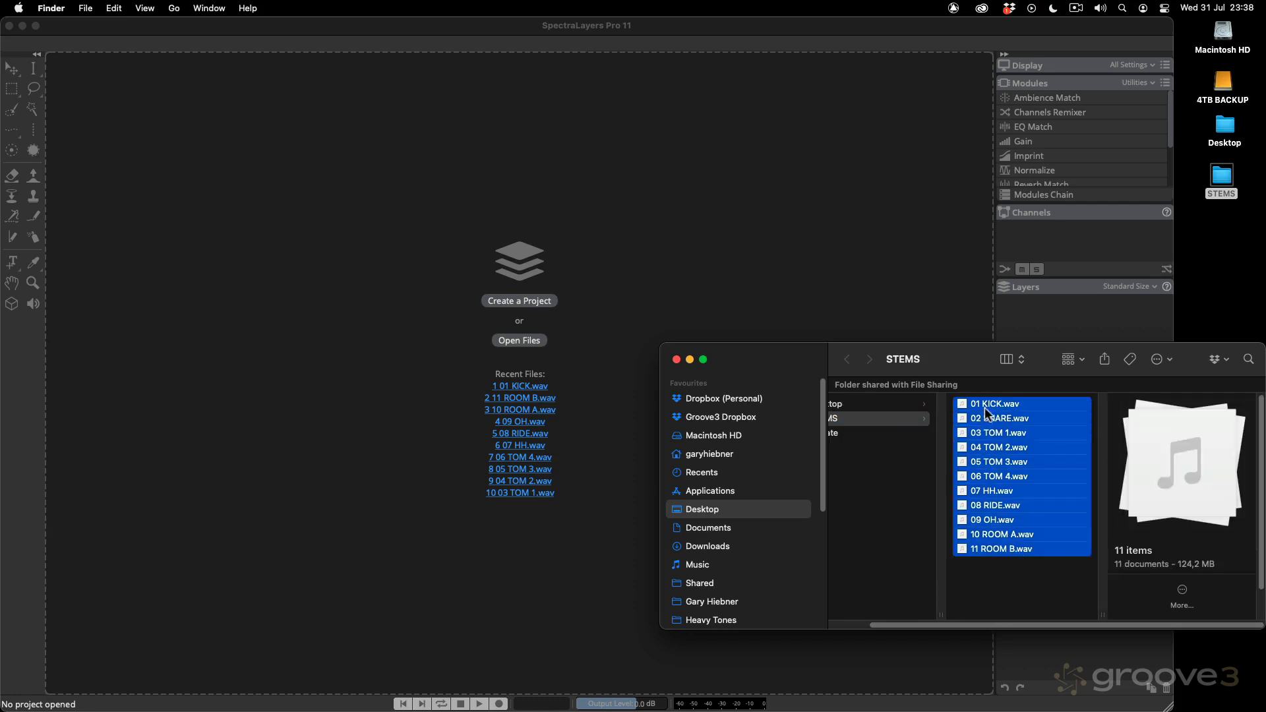
drag(984, 407, 475, 205)
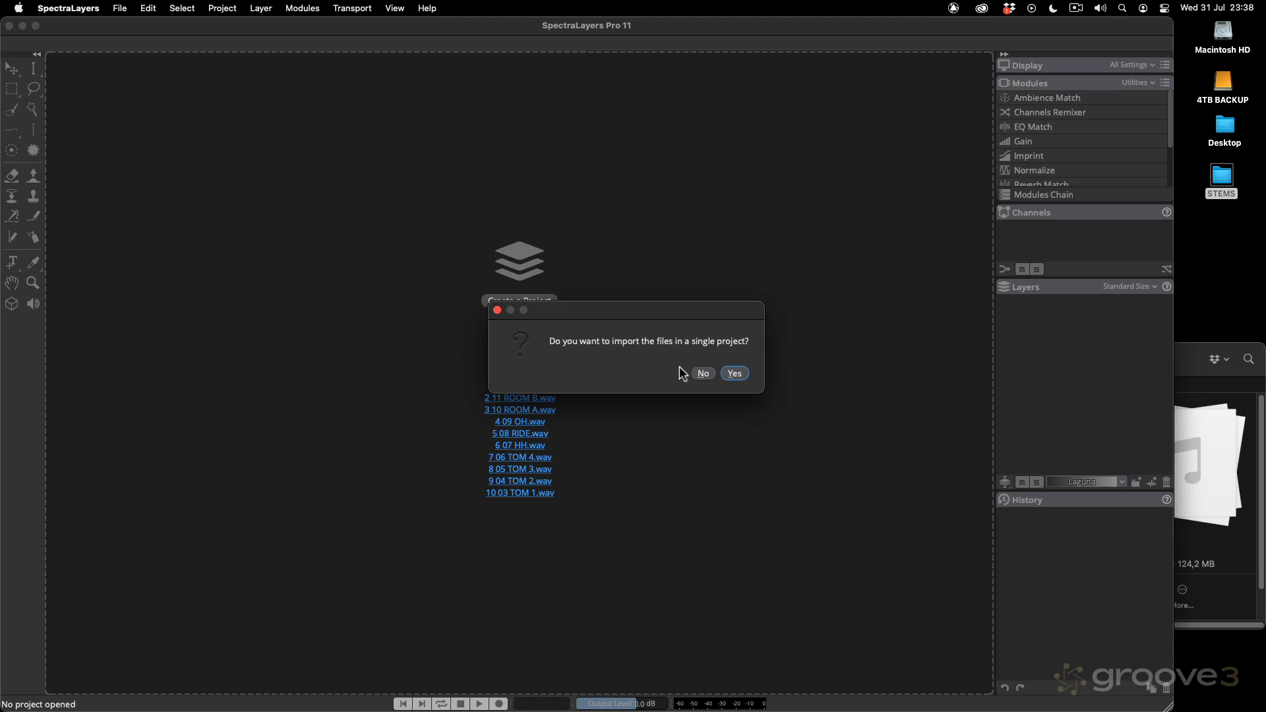
click(706, 373)
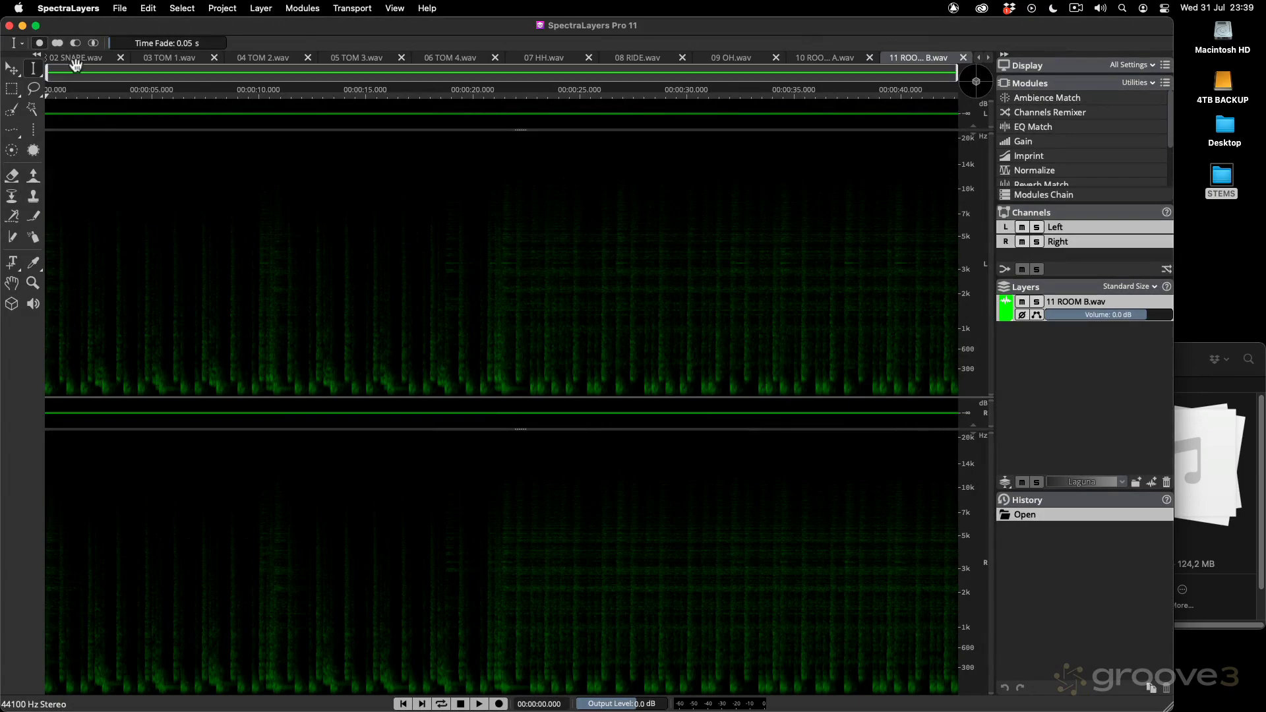
Look through the separate snare and tom projects to compare their spectrograms.
click(85, 64)
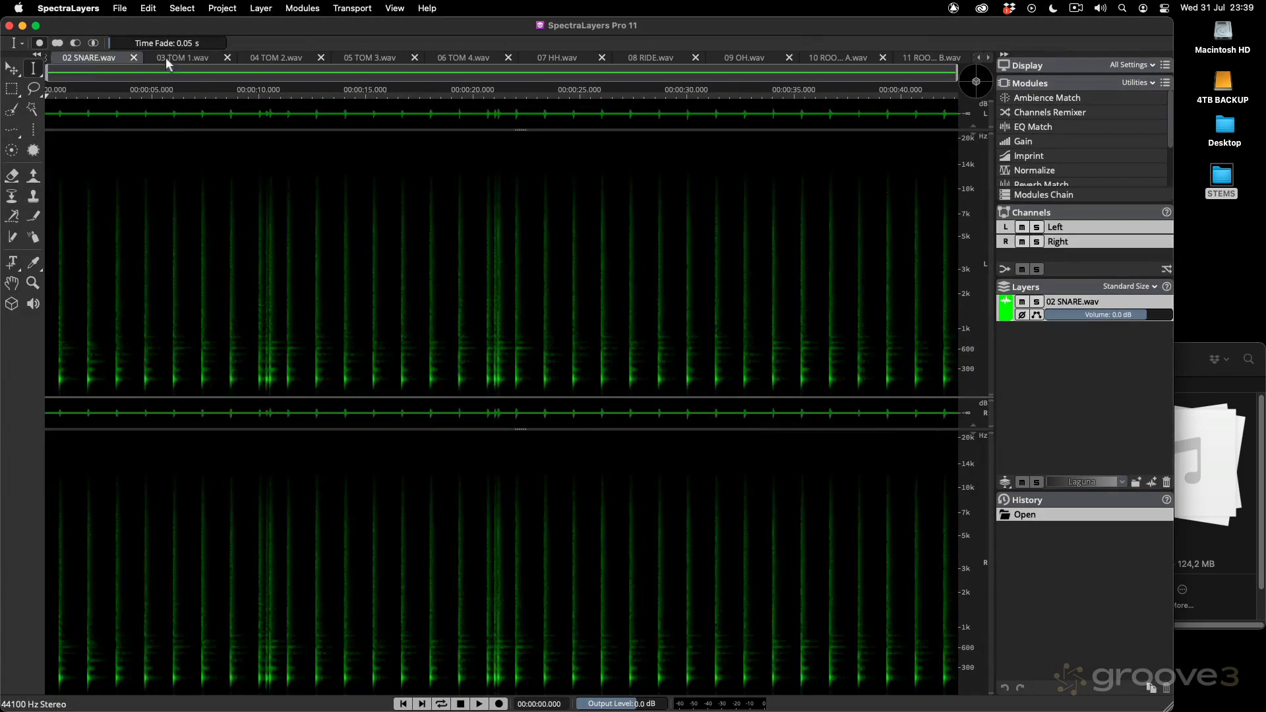
click(224, 62)
click(359, 60)
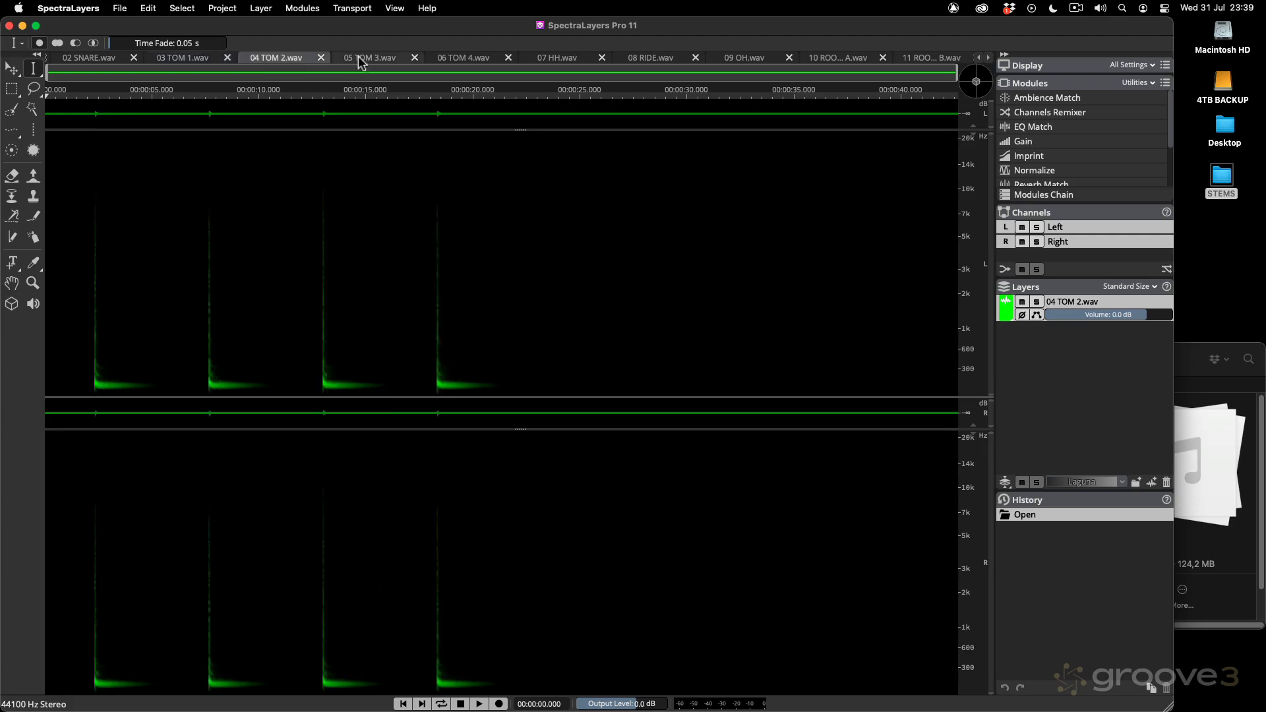
click(455, 58)
Close all the separately opened stem projects.
click(414, 58)
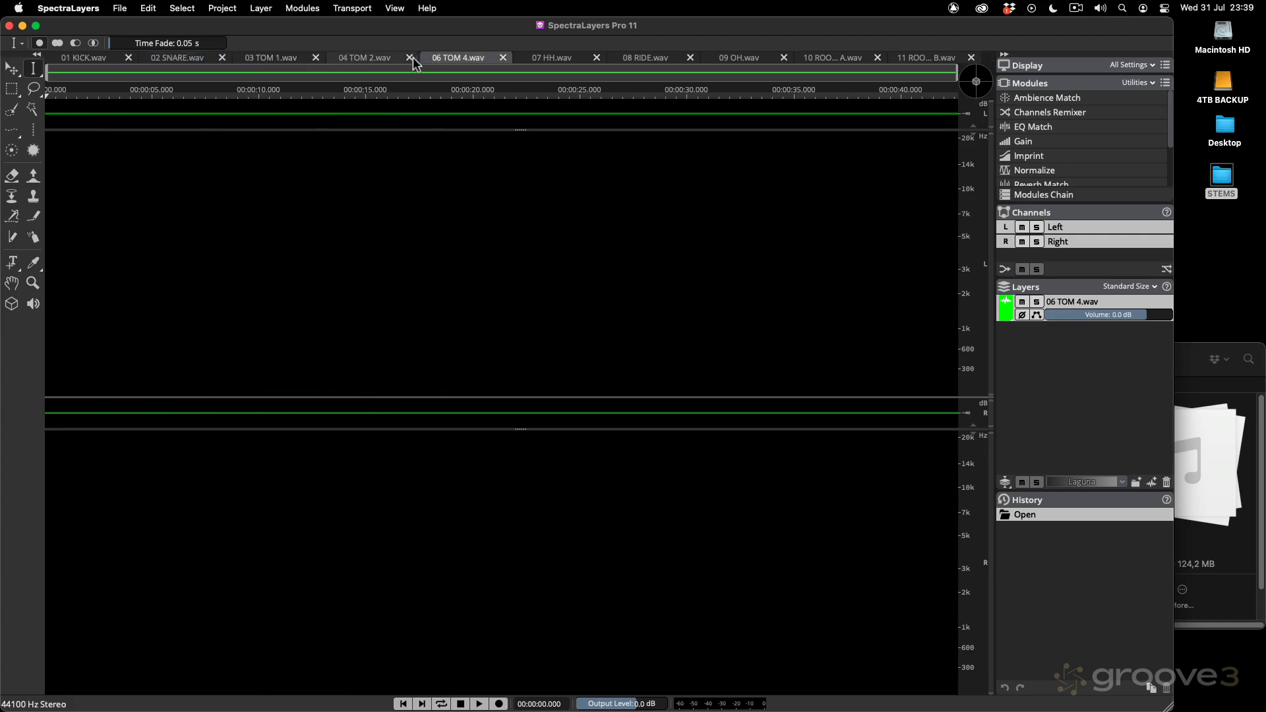
click(410, 58)
click(409, 58)
click(409, 58)
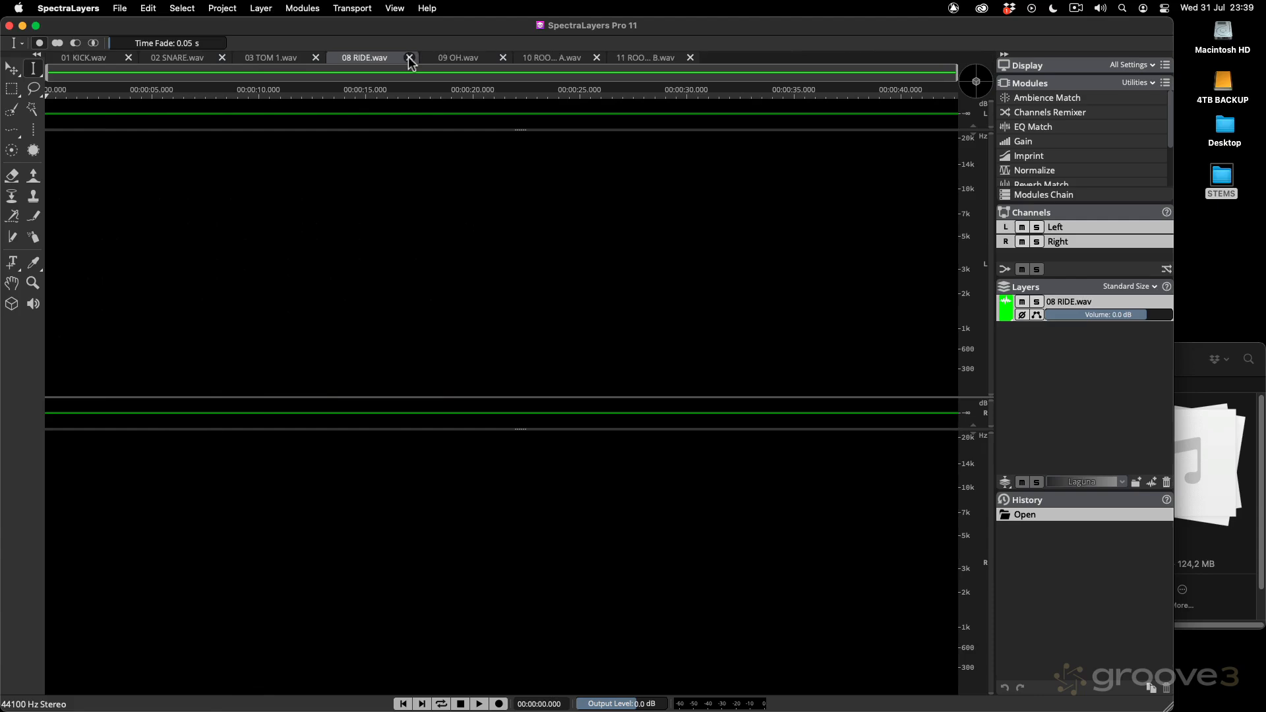
click(409, 58)
click(409, 58)
click(409, 58)
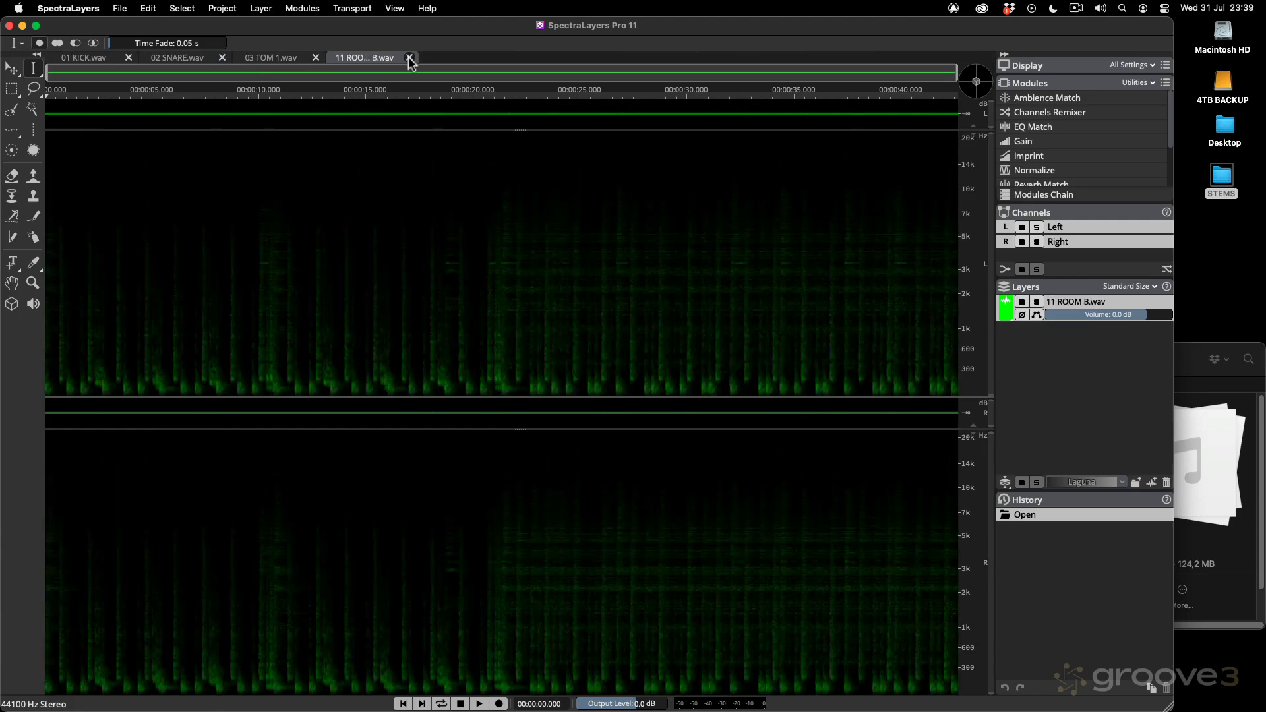
click(410, 59)
click(316, 58)
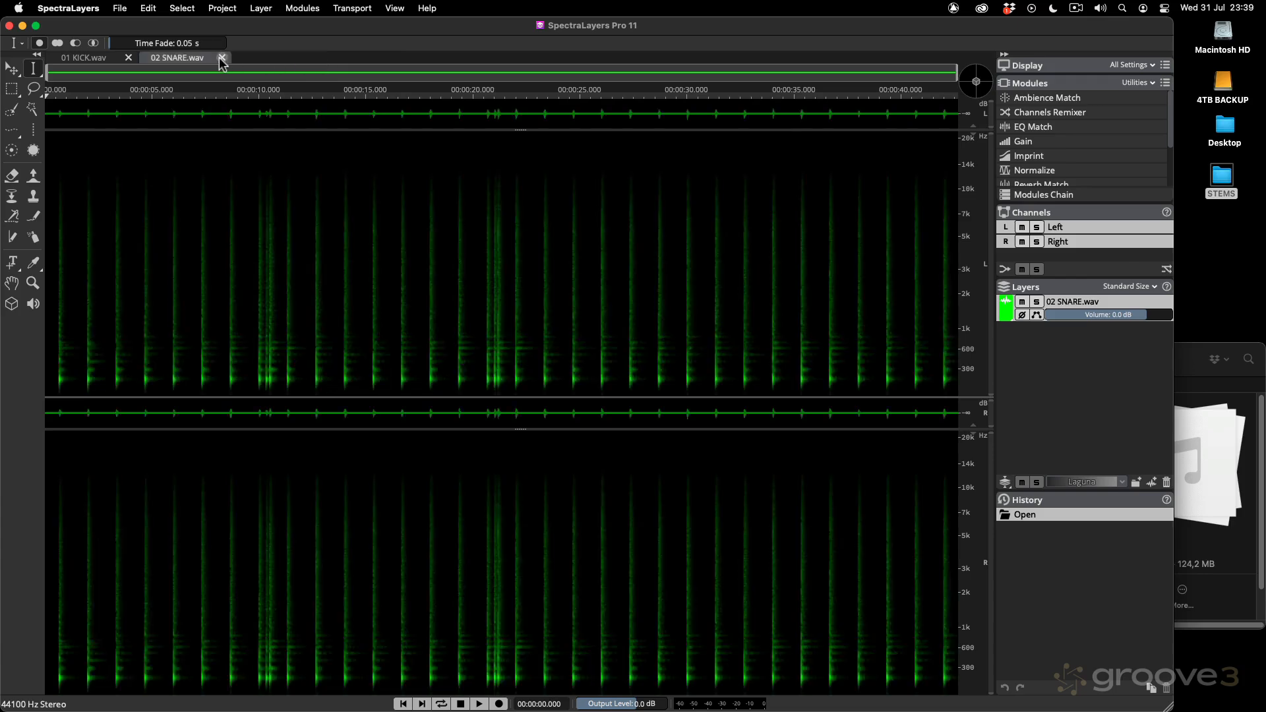
click(129, 57)
click(128, 57)
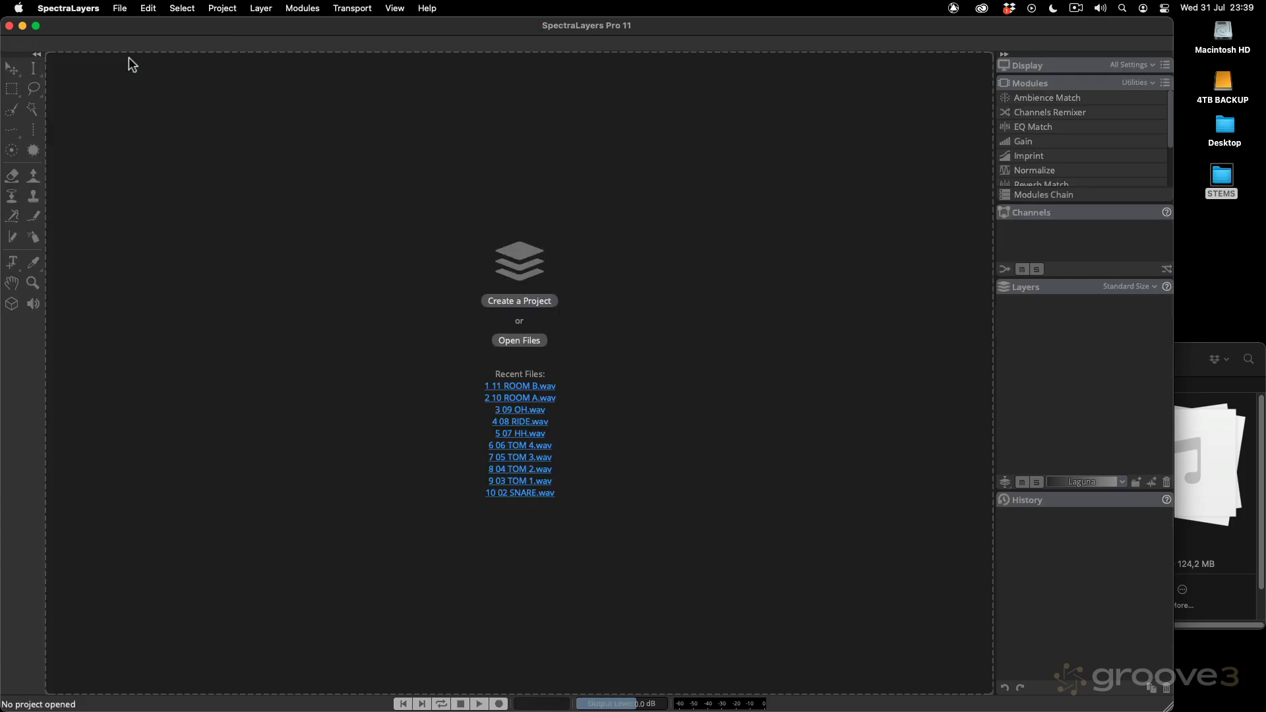
Import all the stems in the STEMS folder, 01 KICK.wav to 11 ROOM B.wav, into a single project.
click(1179, 356)
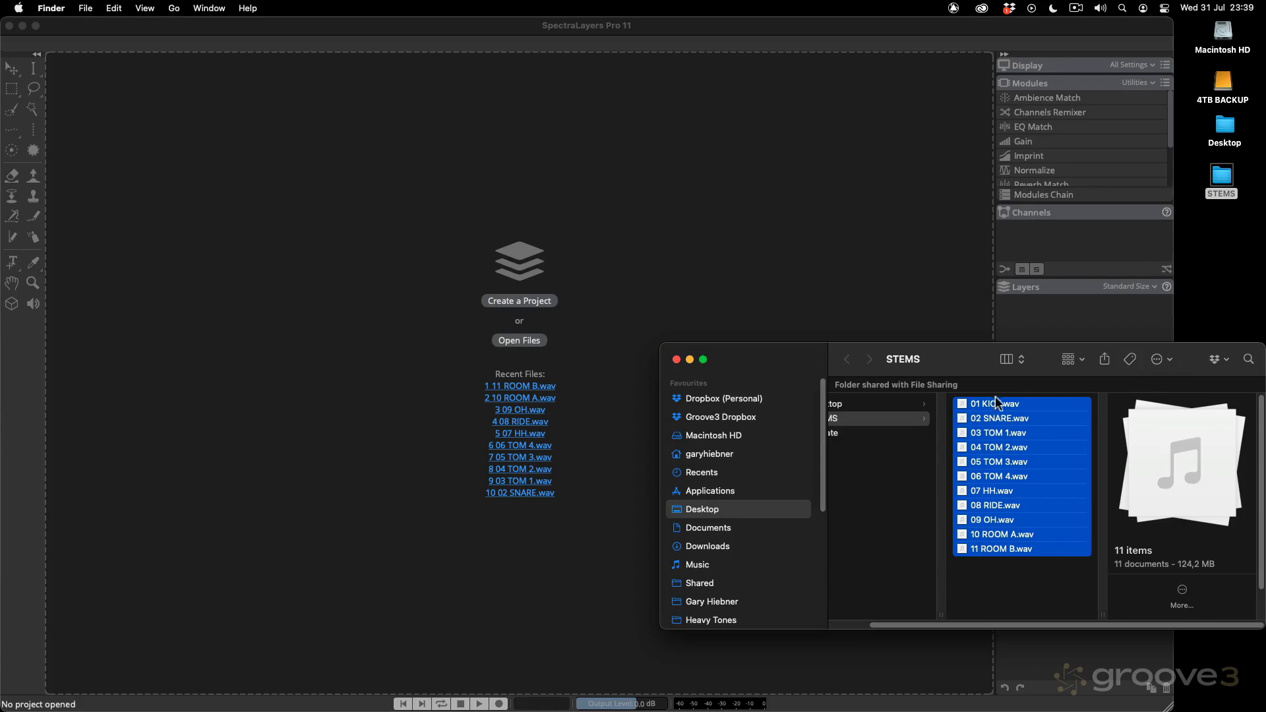
drag(993, 402, 650, 283)
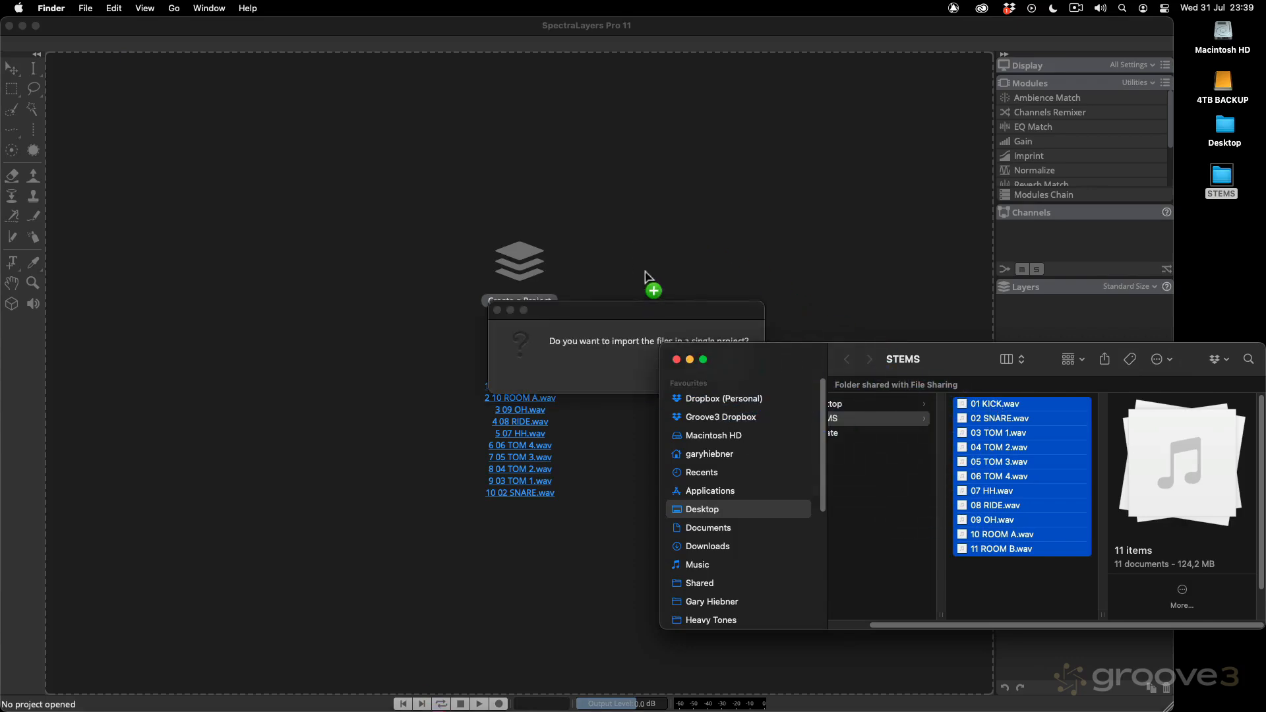
click(674, 305)
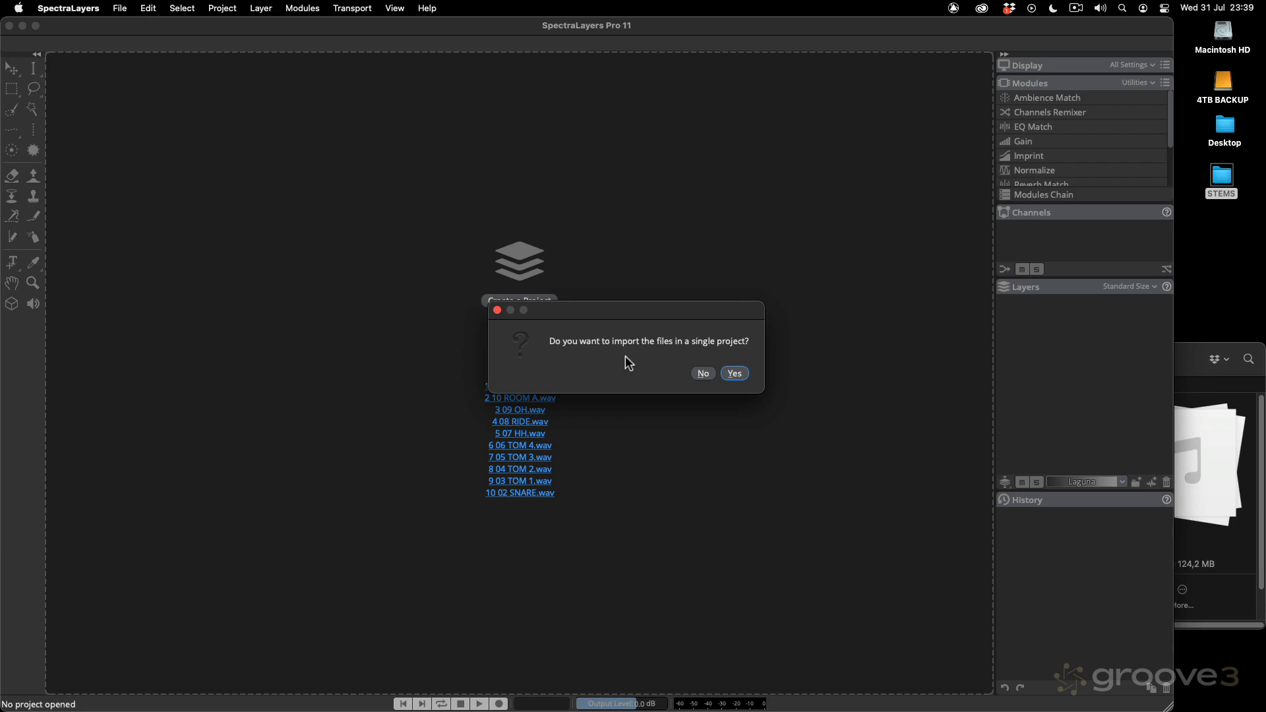
click(734, 374)
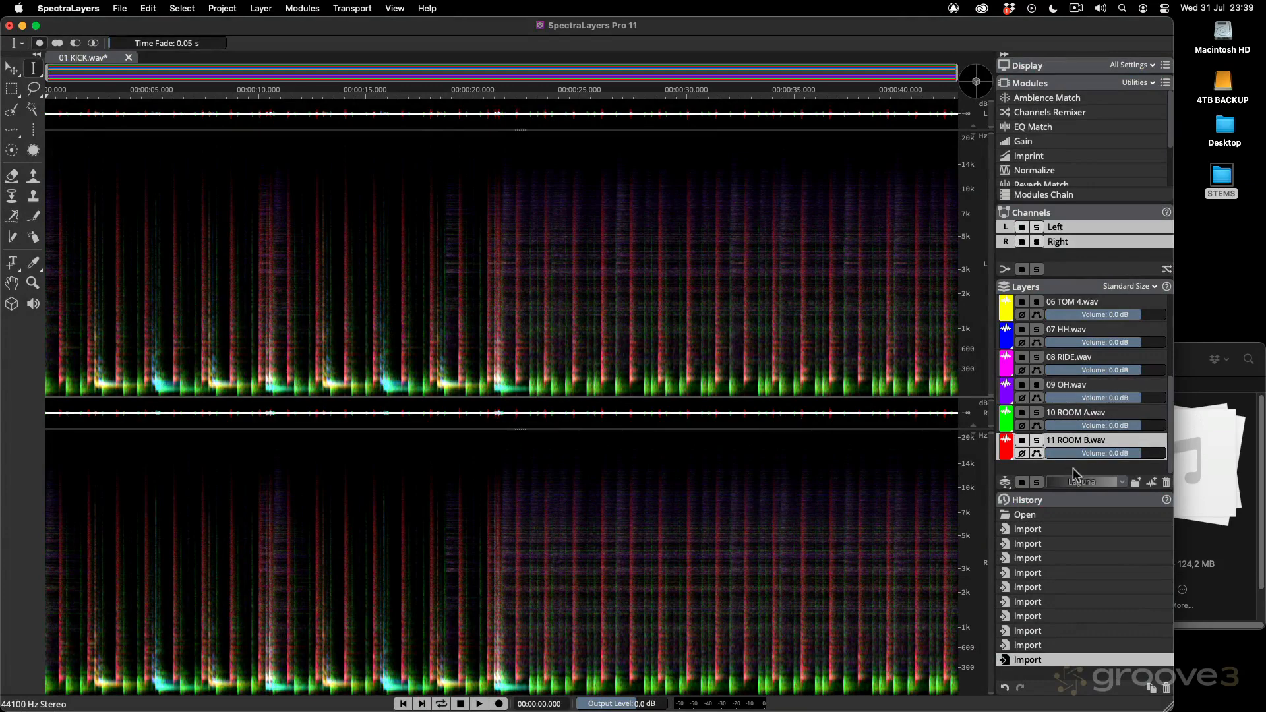
Enlarge the layer list by shrinking the history and channel areas so every stem layer fits.
drag(1096, 492, 1104, 603)
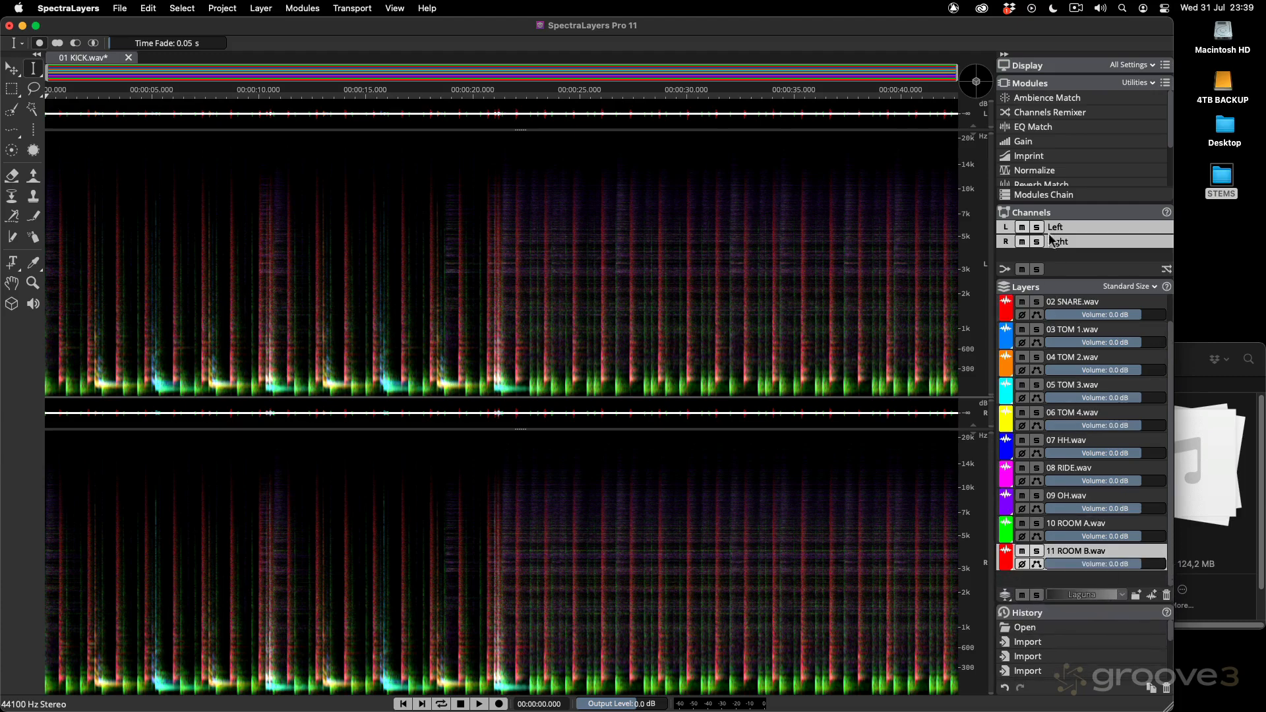
drag(1088, 278, 1090, 228)
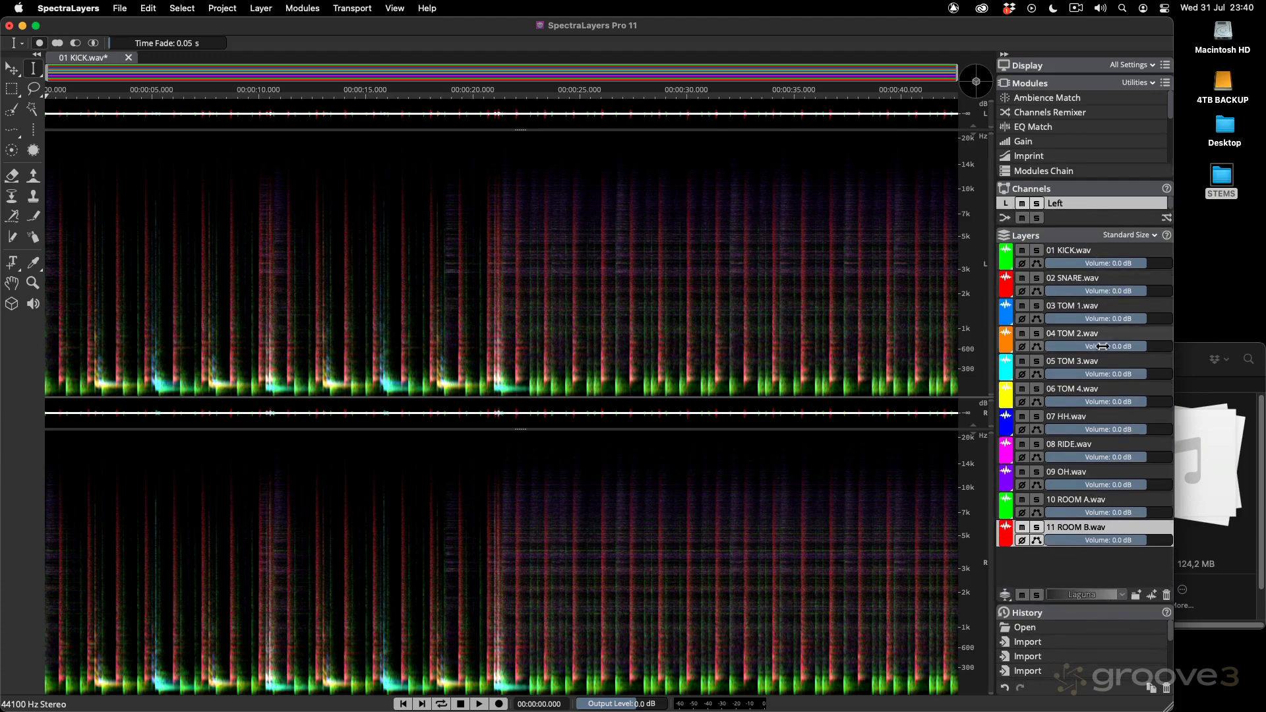
Close the STEMS folder window and widen the application window back to the full screen width.
click(1187, 370)
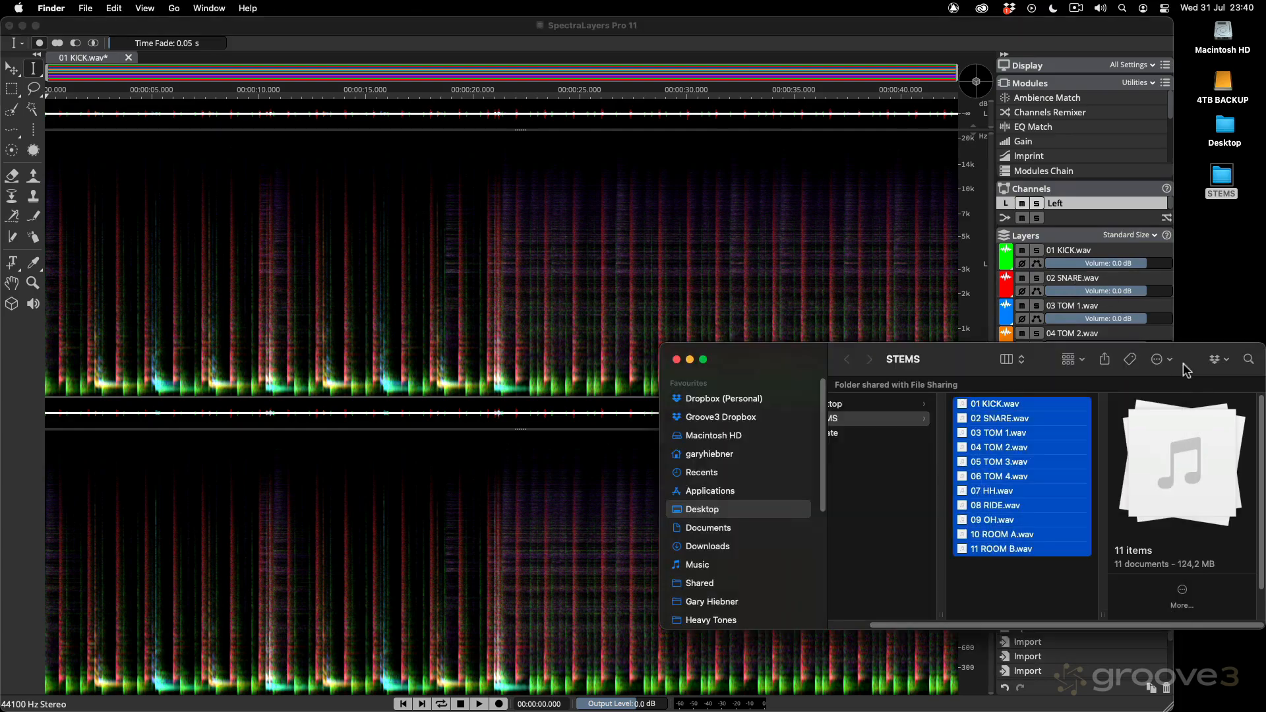
click(676, 359)
drag(1169, 707, 1263, 709)
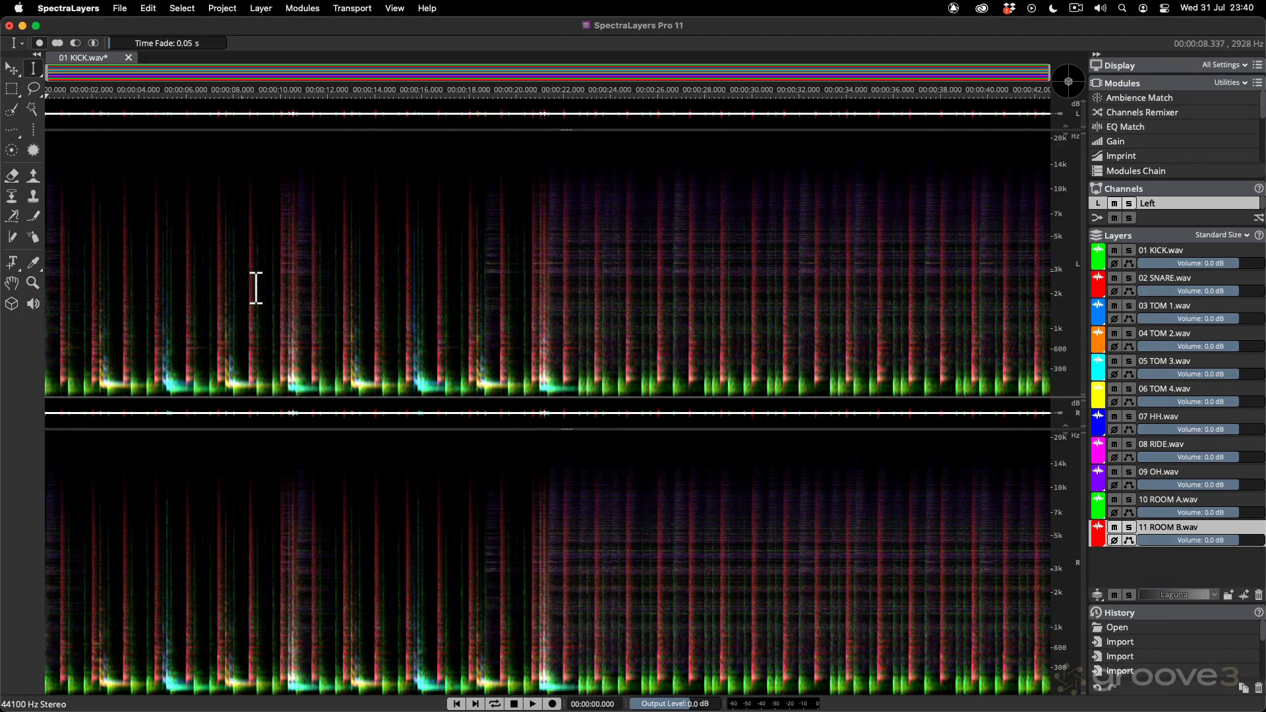
Play the project, audition the 01 KICK, 02 SNARE, 10 ROOM A and 11 ROOM B layers one at a time in solo, and stop playback.
key(space)
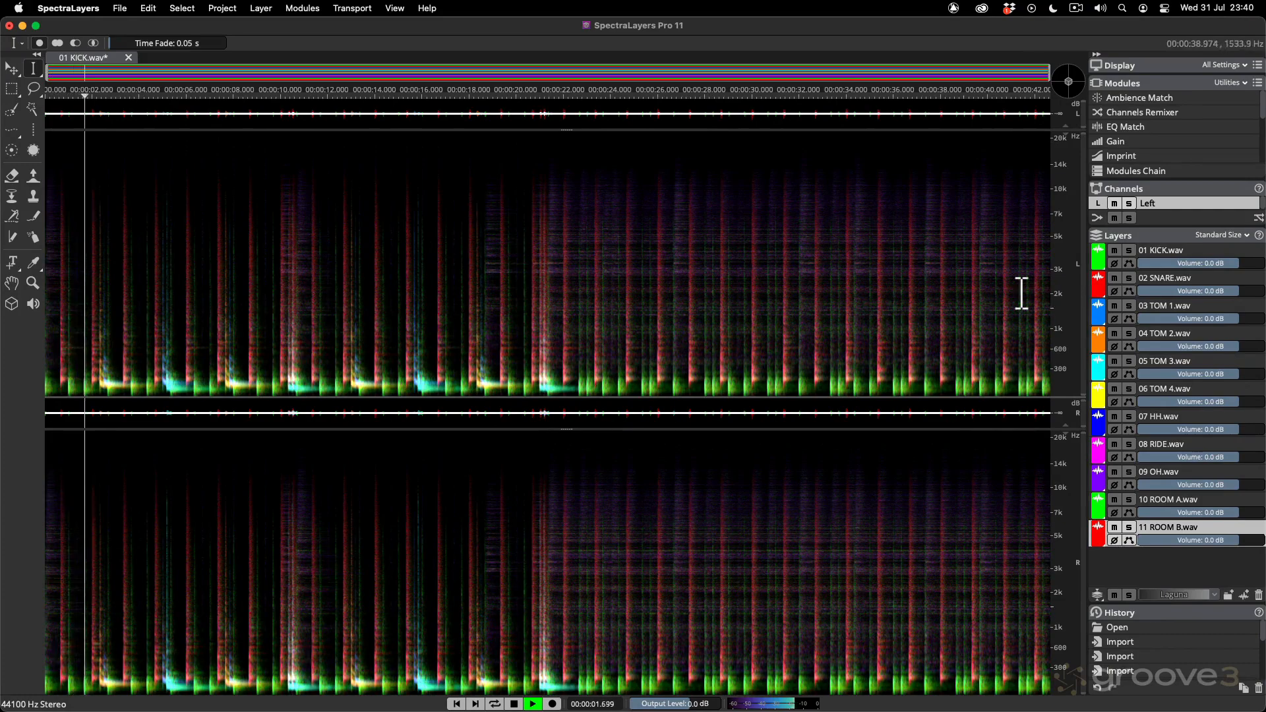
click(1129, 251)
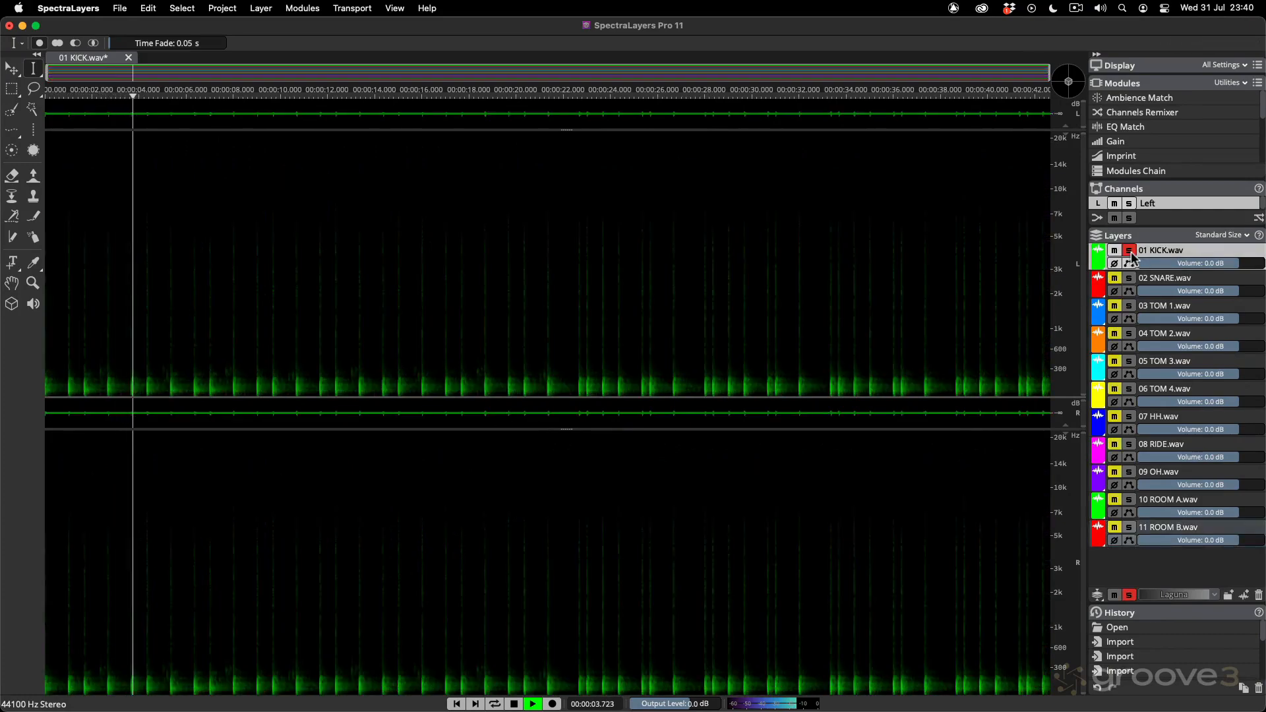
click(1129, 251)
click(1129, 278)
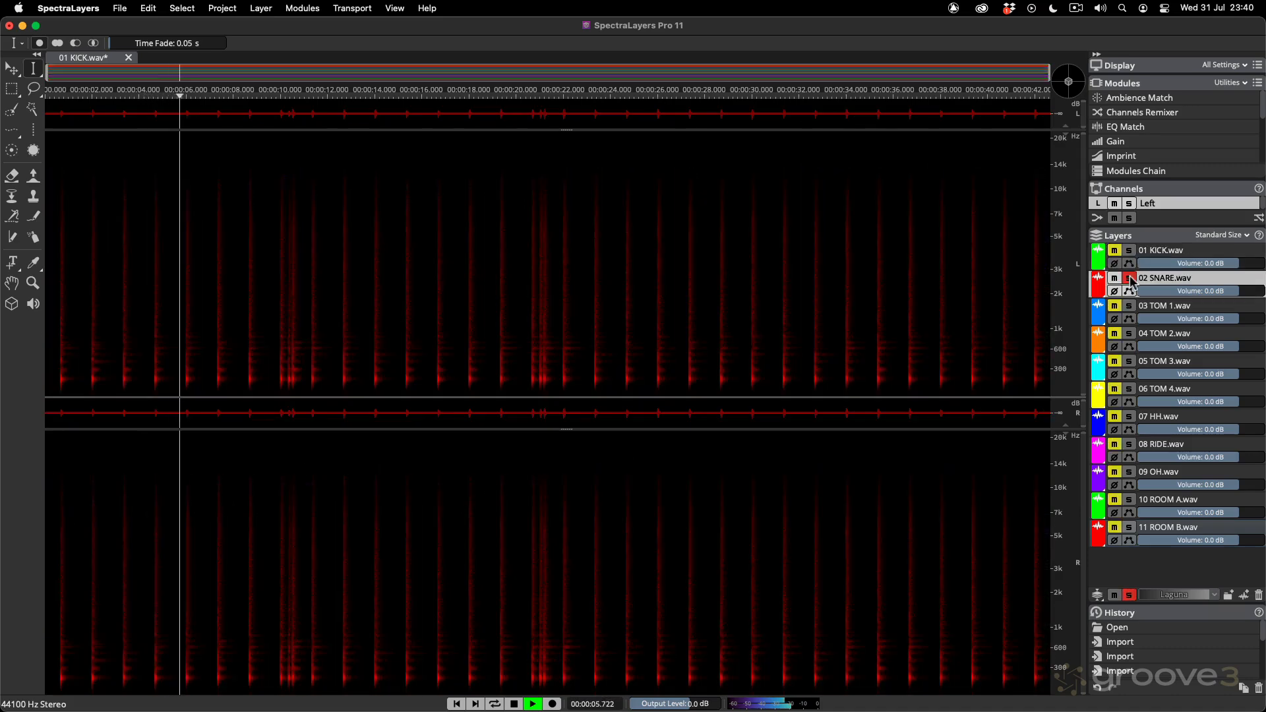
click(1129, 278)
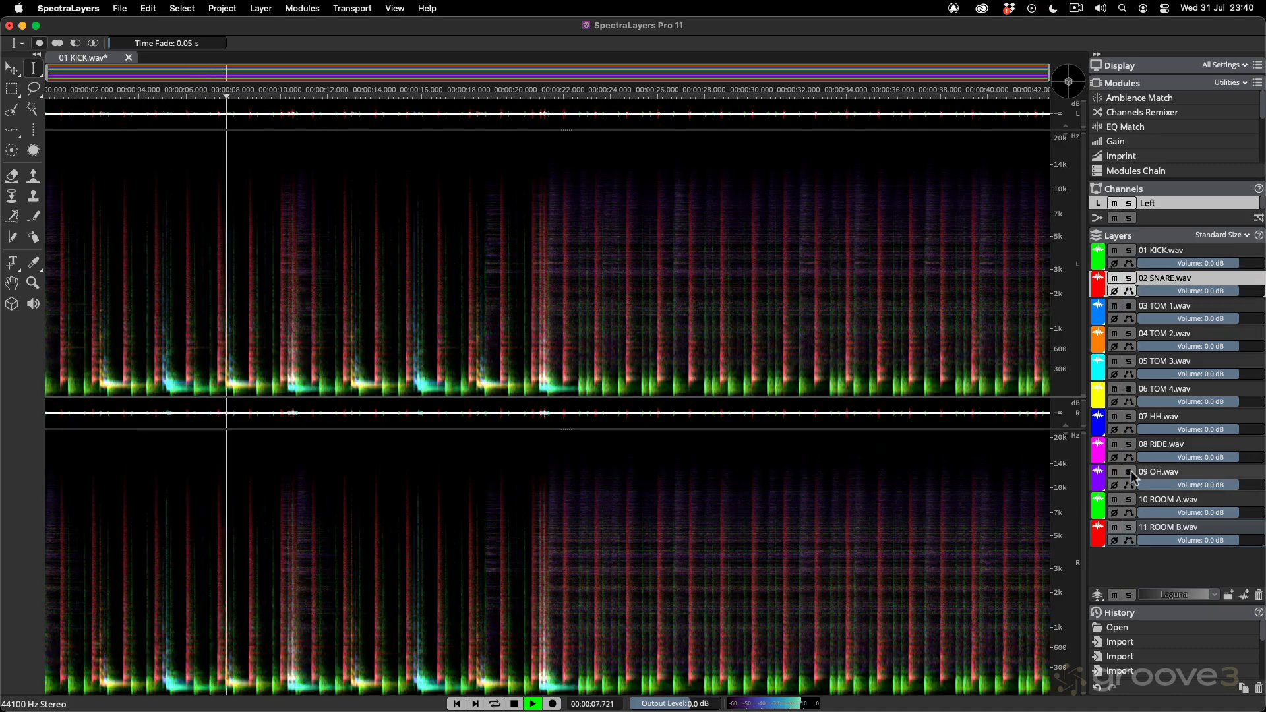
click(1129, 500)
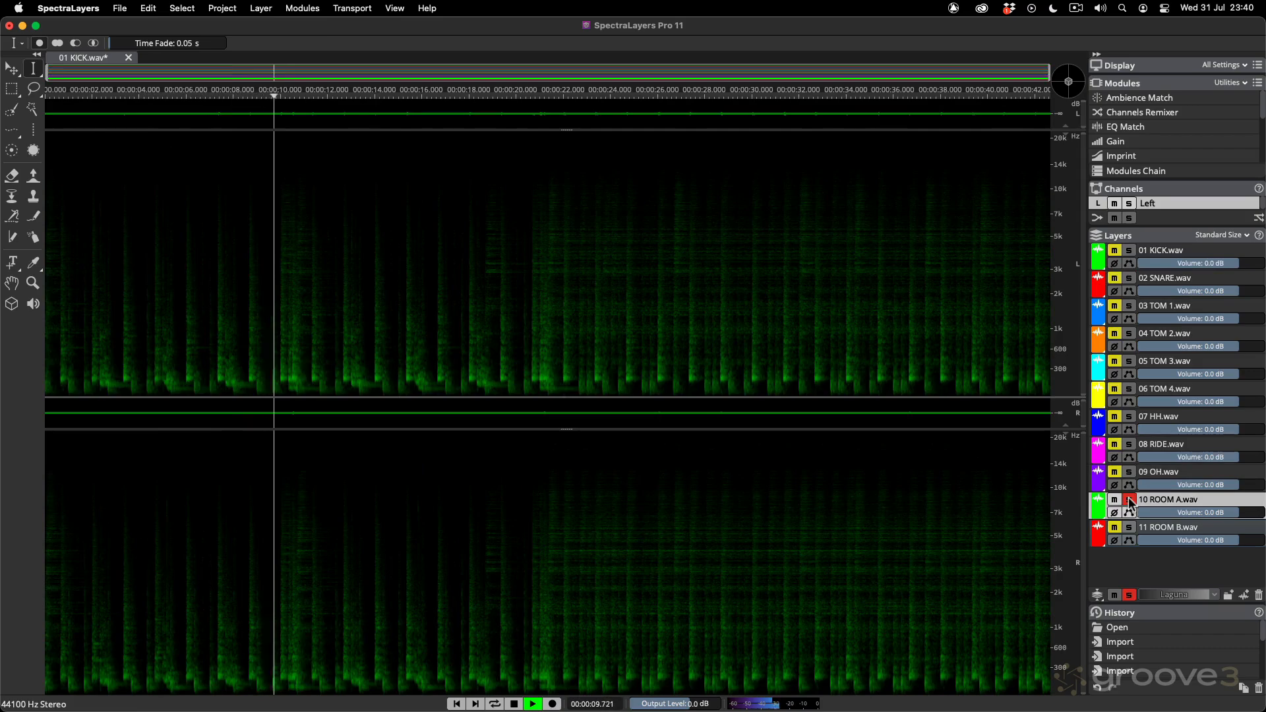
click(1129, 500)
click(1129, 528)
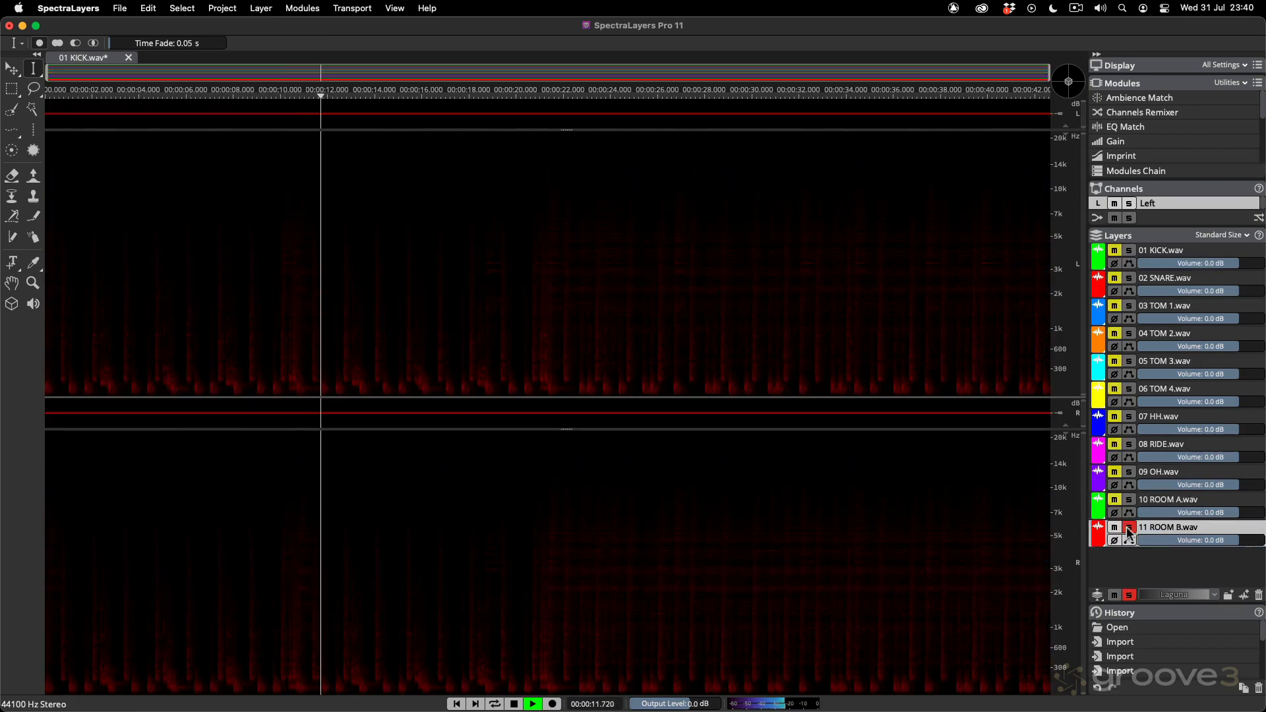
click(1129, 527)
key(space)
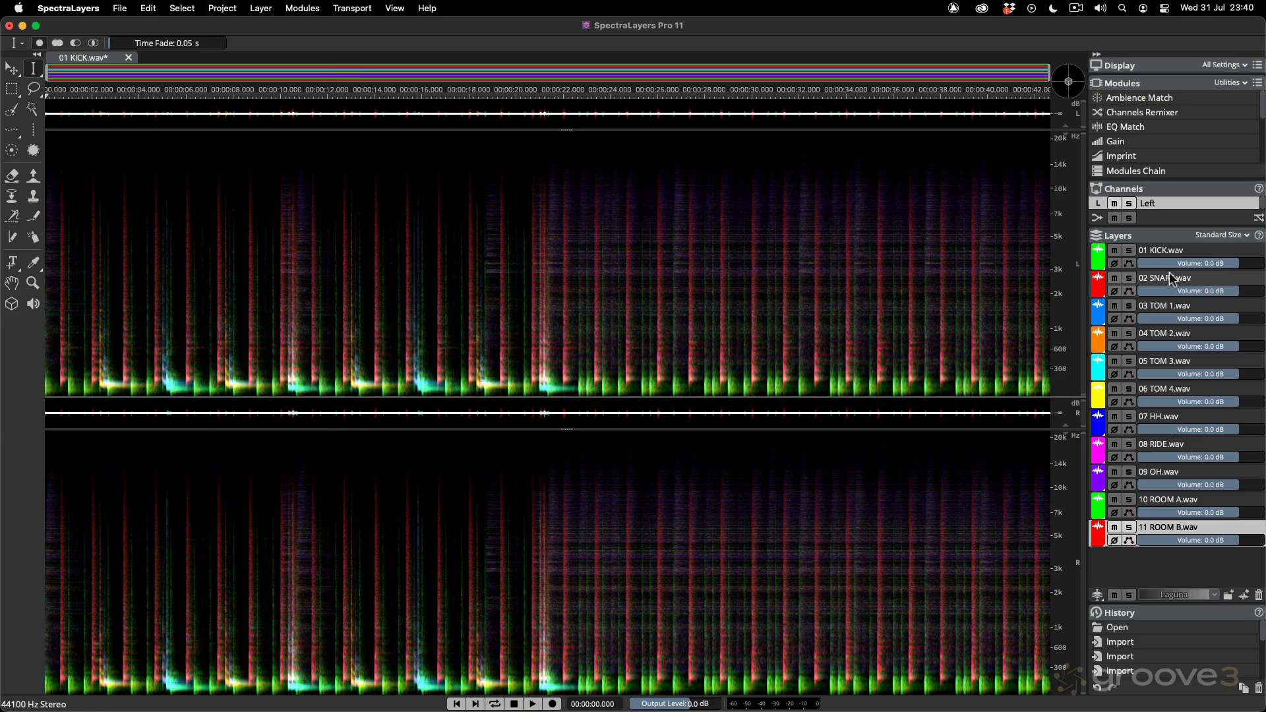
Save the project as STEMS Project in the STEMS folder and close it.
click(127, 7)
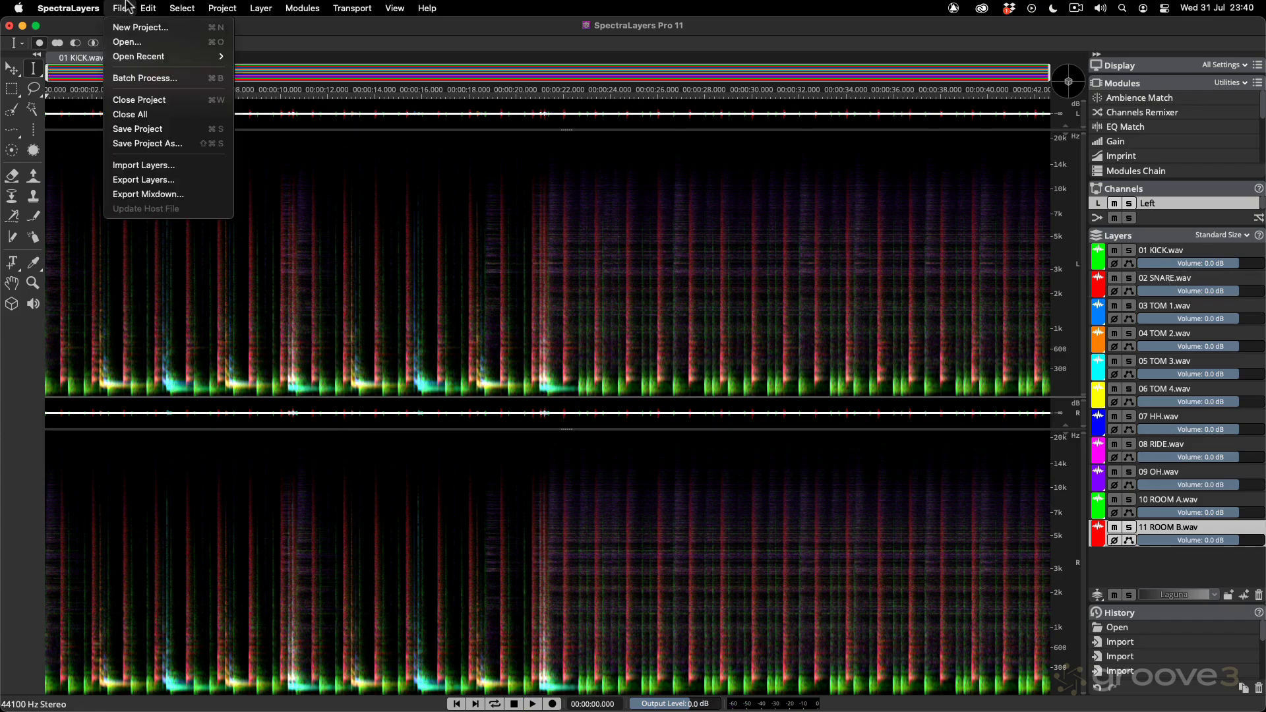
click(147, 142)
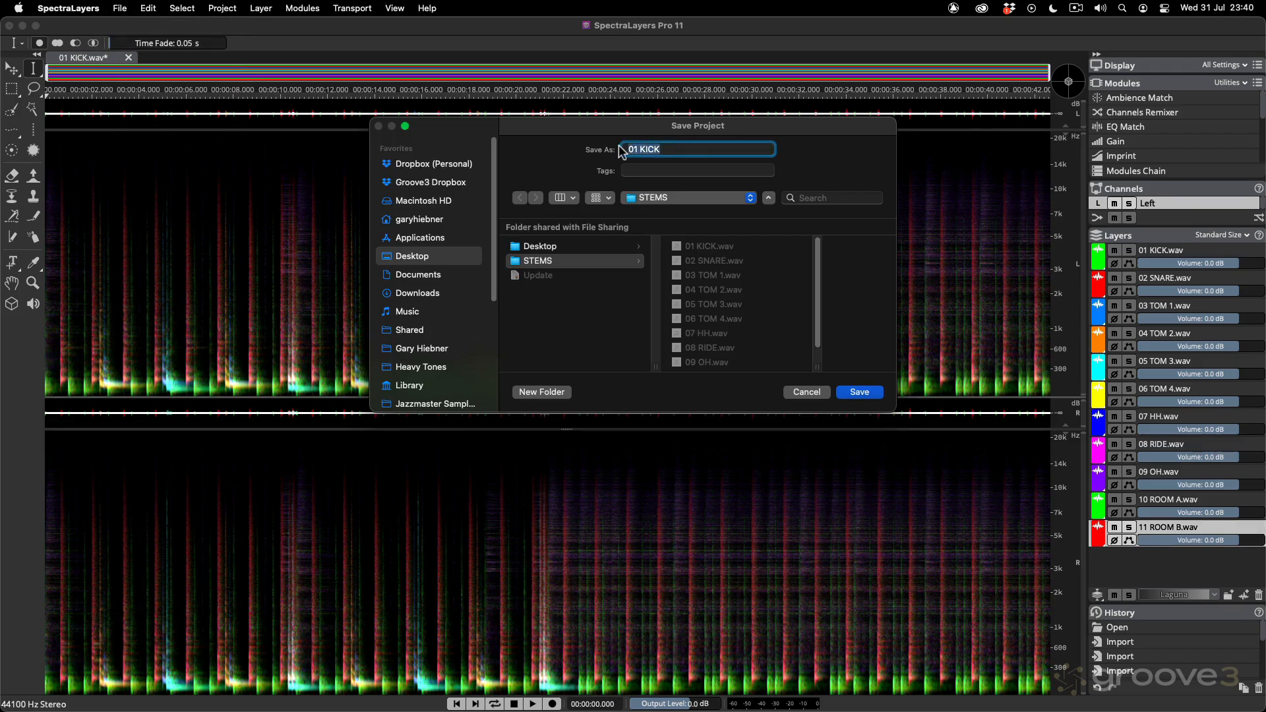
text(STEMS Project)
click(857, 391)
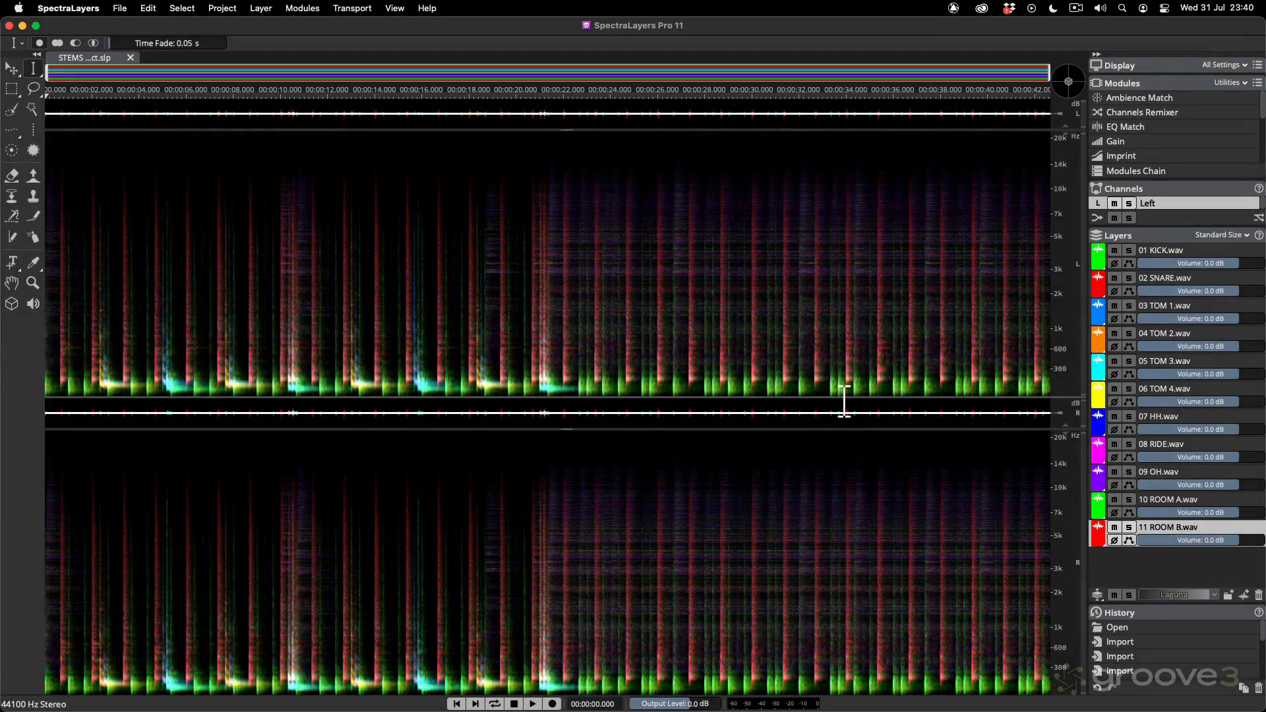
click(130, 58)
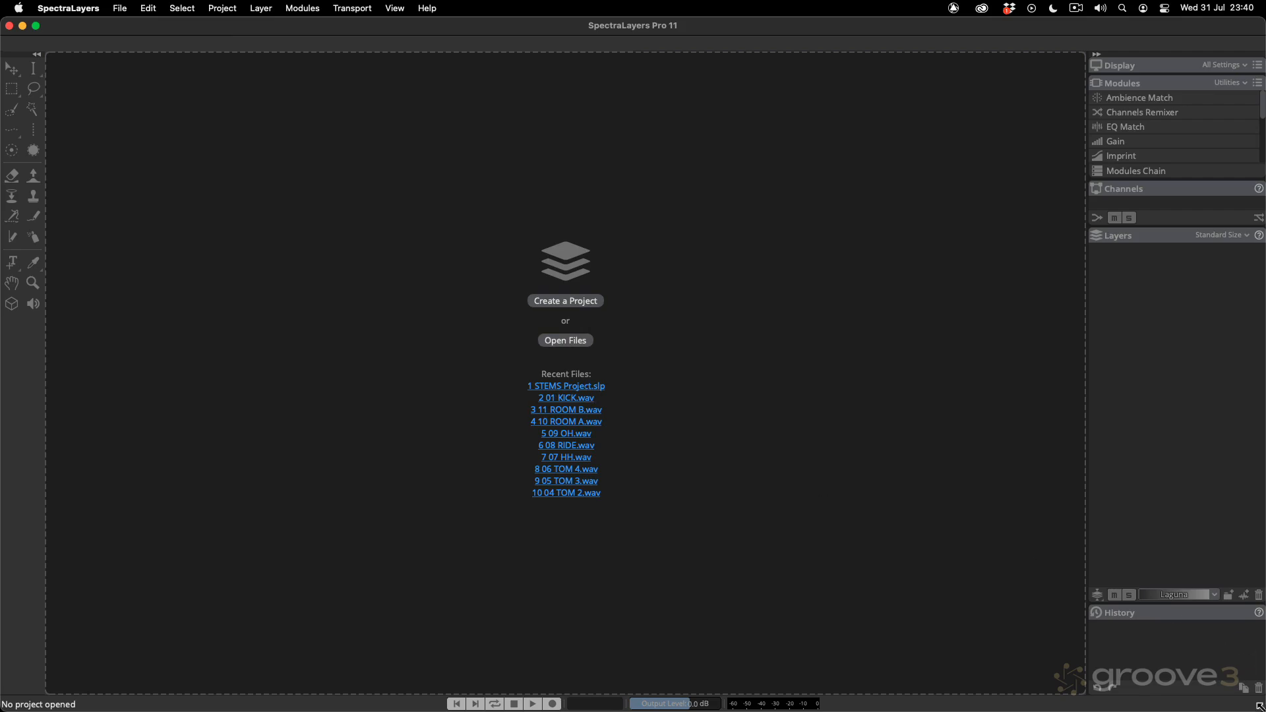
Check the desktop STEMS folder for the saved project file, close the folder and restore the application window to full screen width.
drag(1263, 709, 1166, 706)
click(1220, 181)
double_click(1220, 184)
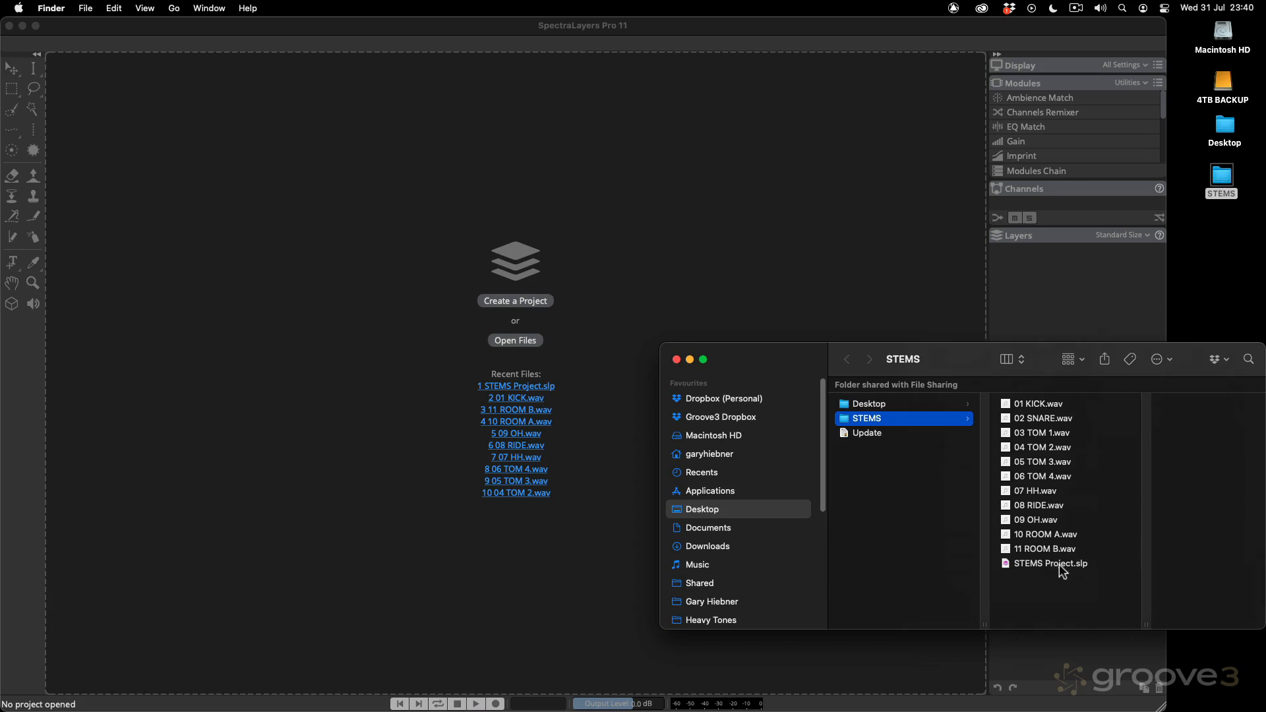
click(676, 359)
click(844, 515)
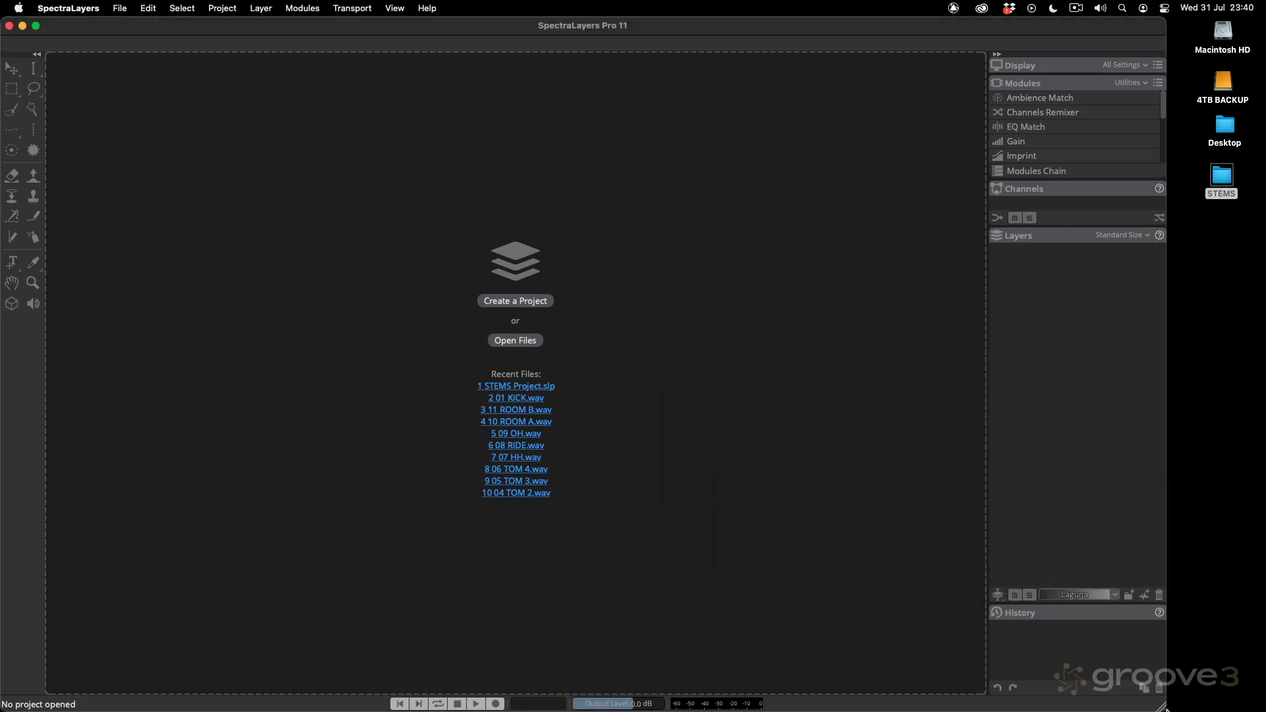
drag(1195, 708, 1263, 709)
Reopen STEMS Project.slp from the recent files and close it again.
click(572, 387)
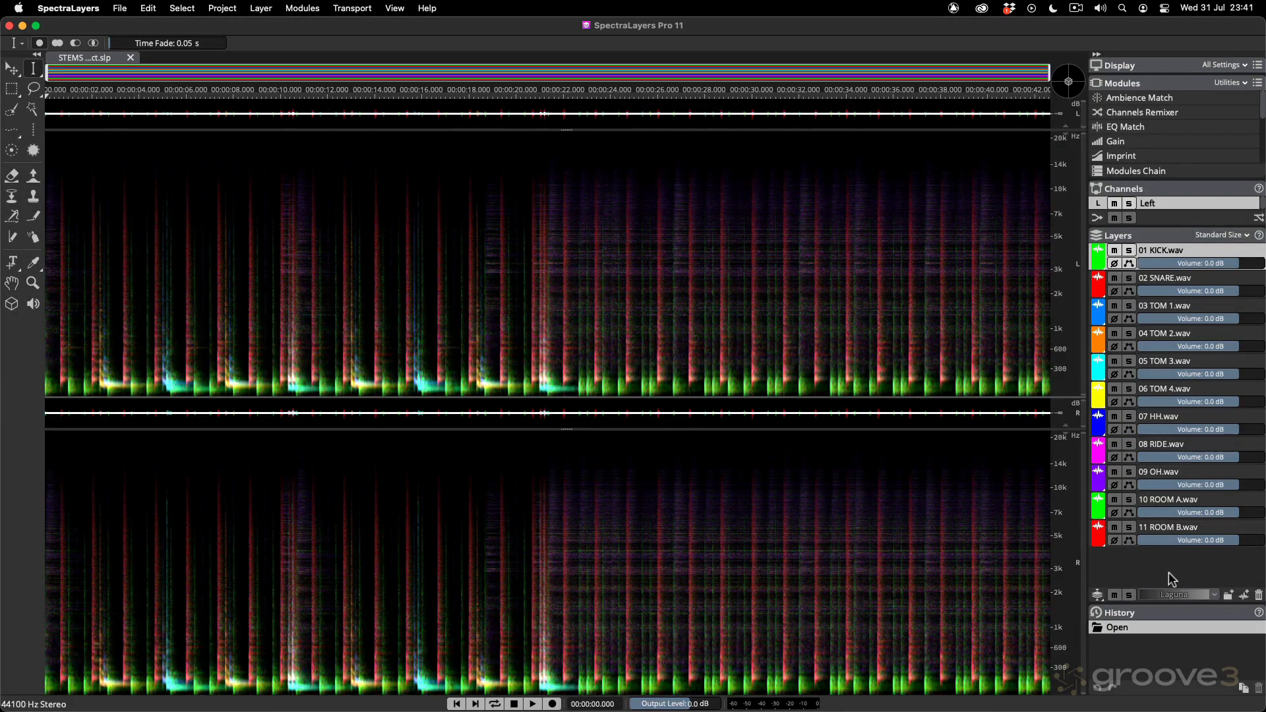
click(129, 57)
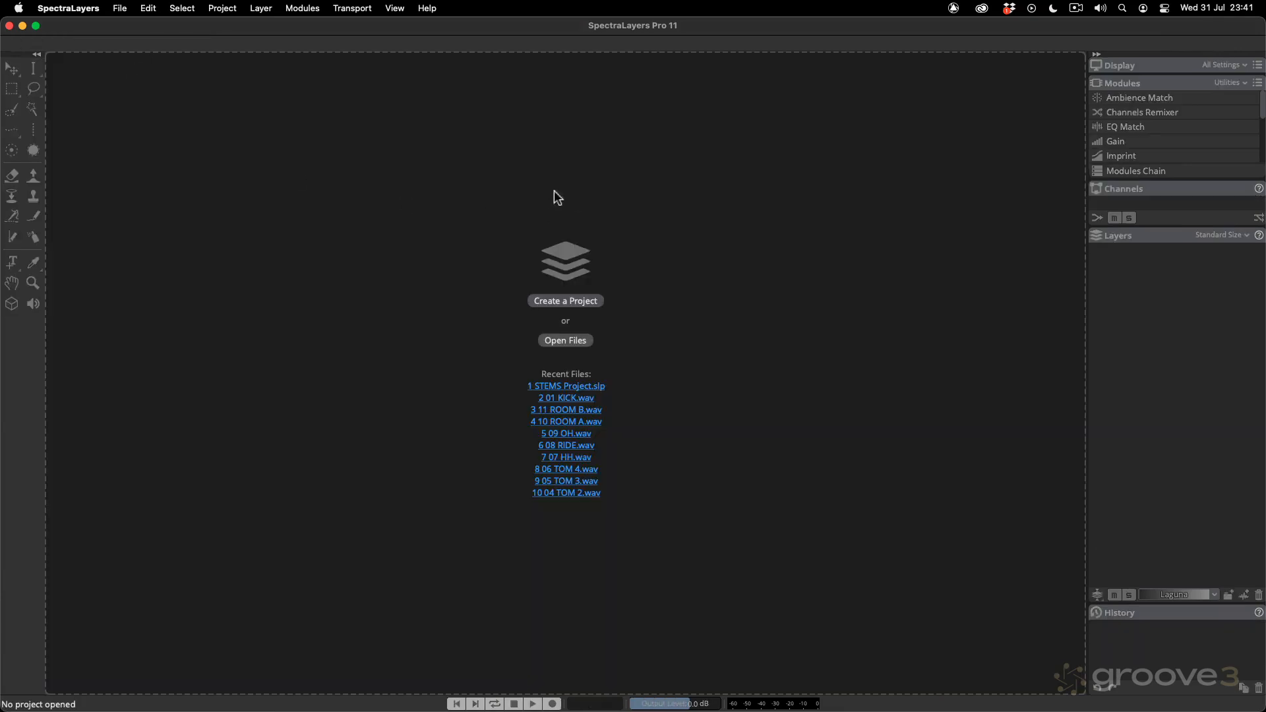